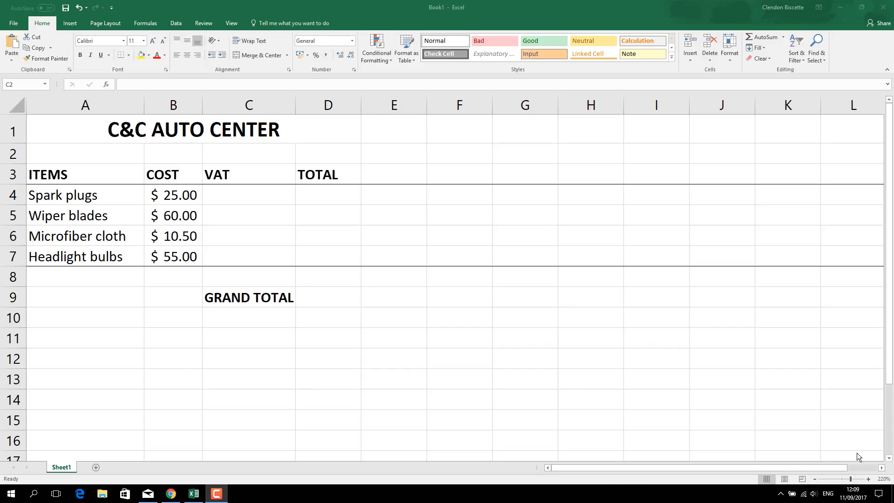
left_click(228, 195)
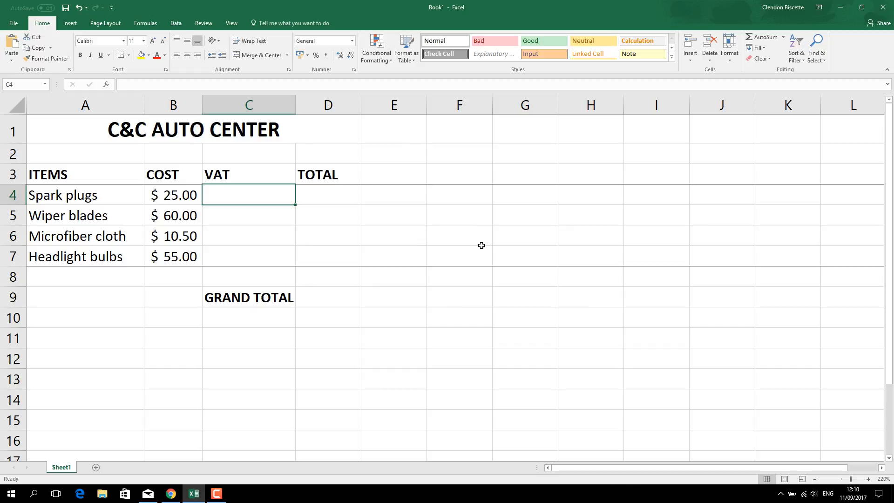
type("12.5")
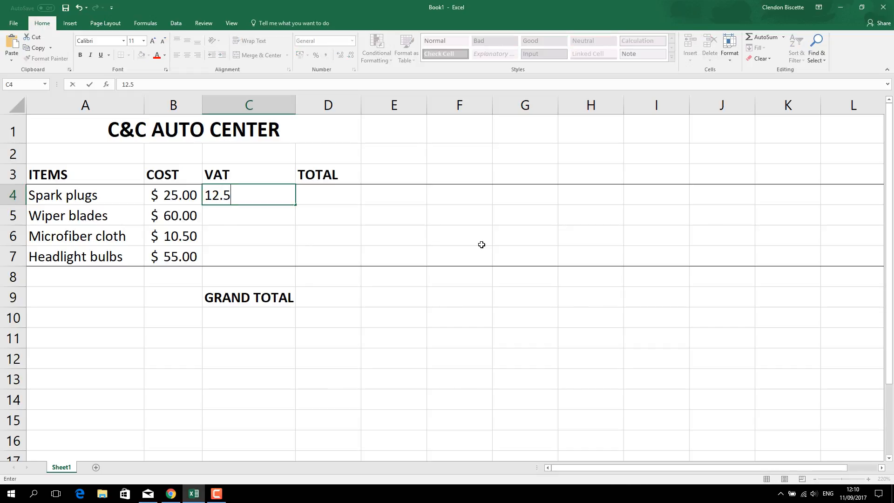
key("BackSpace")
key("BackSpace")
key("BackSpace")
key("BackSpace")
left_click(236, 213)
Step: Enter the VAT formula =B4*12.5% for the spark plugs in cell C4
left_click(234, 195)
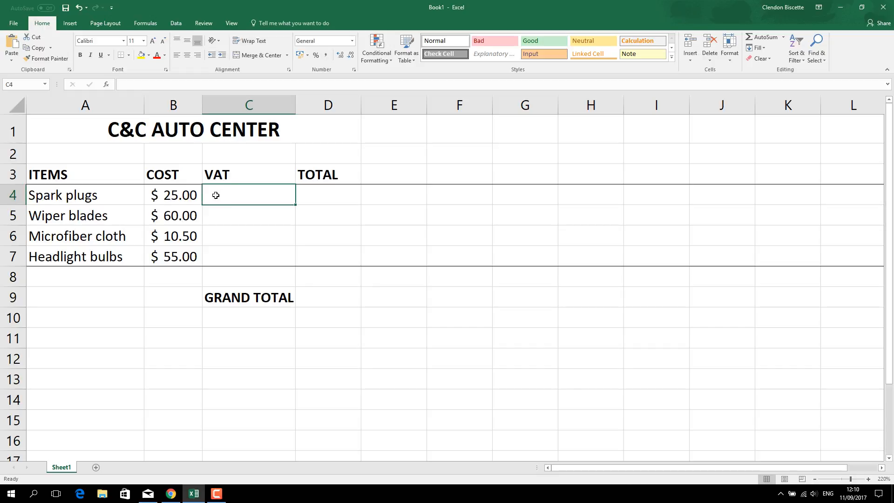
type("=")
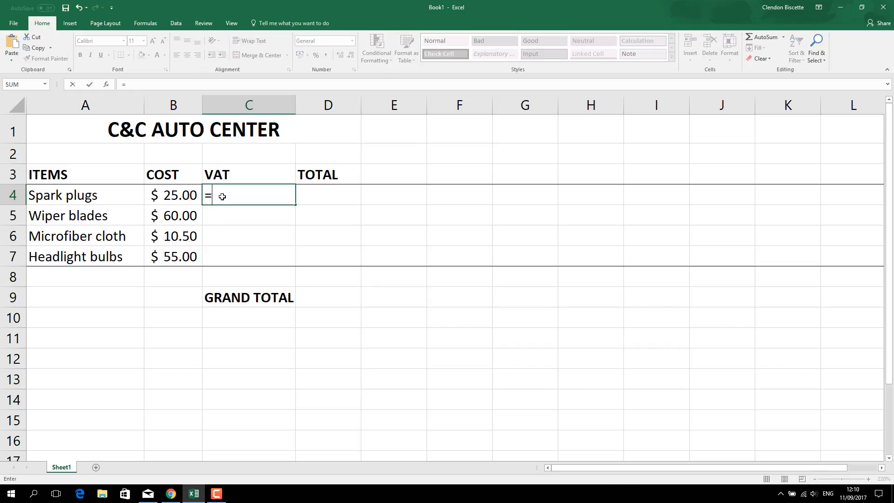
left_click(179, 197)
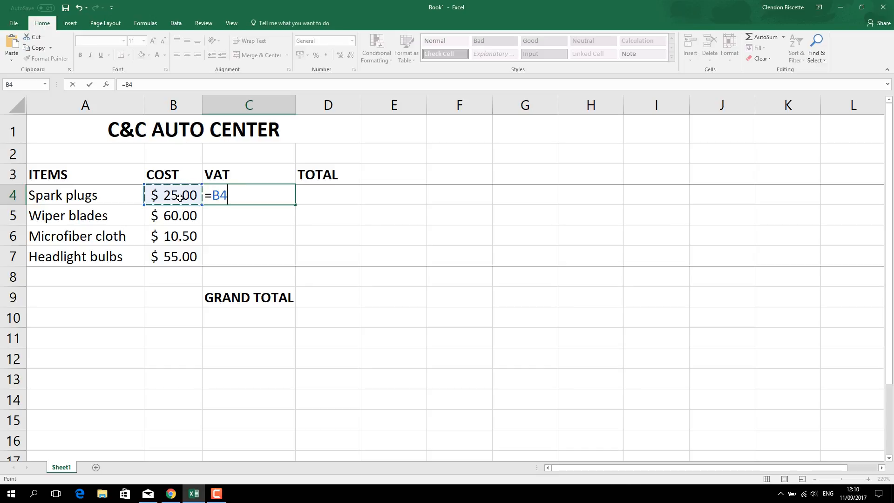
type("*12.5%")
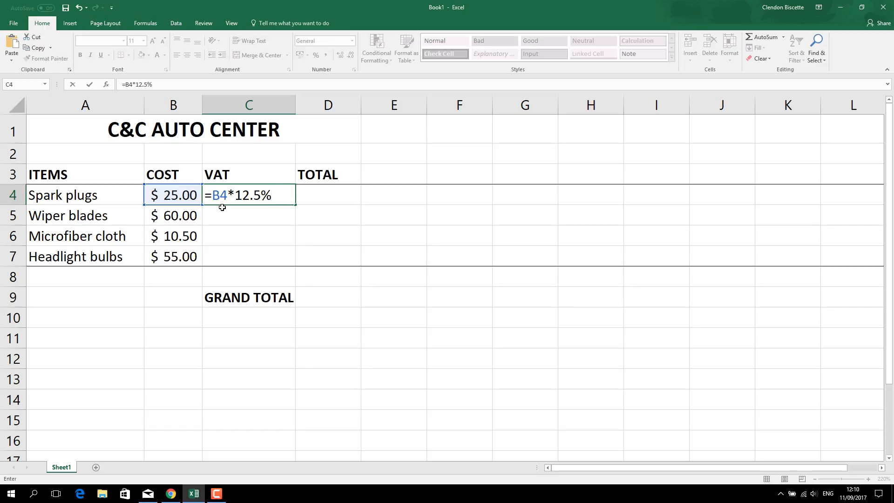
key("Return")
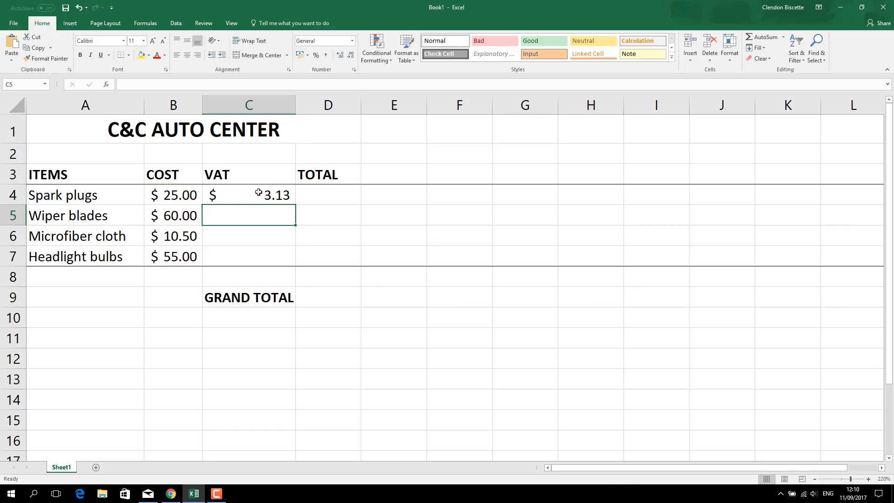
left_click(258, 196)
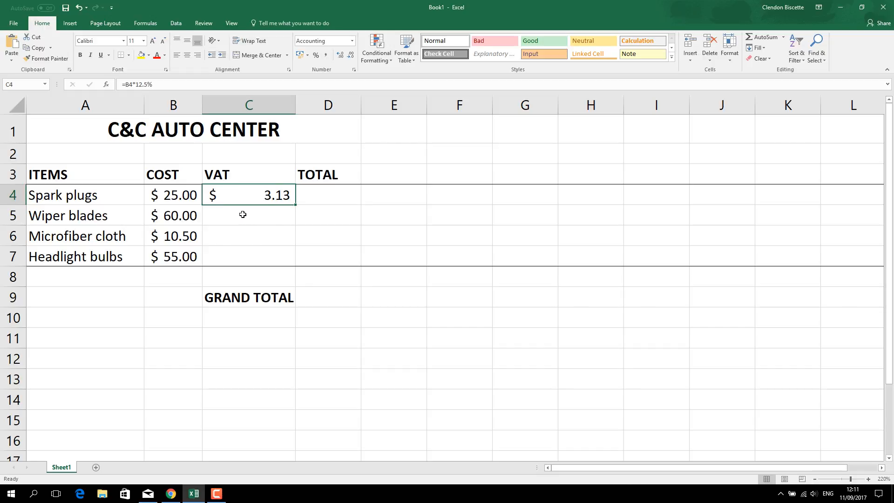
left_click(233, 238)
left_click(231, 253)
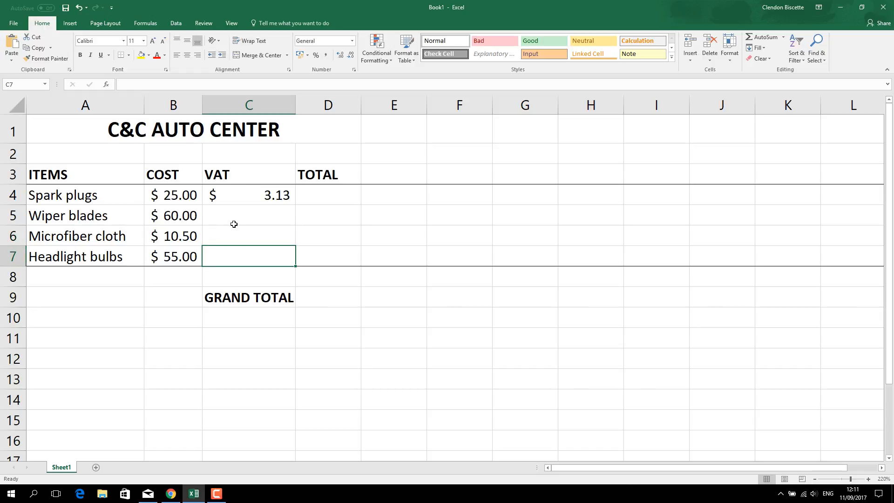
left_click(241, 196)
left_click(234, 215)
left_click(226, 233)
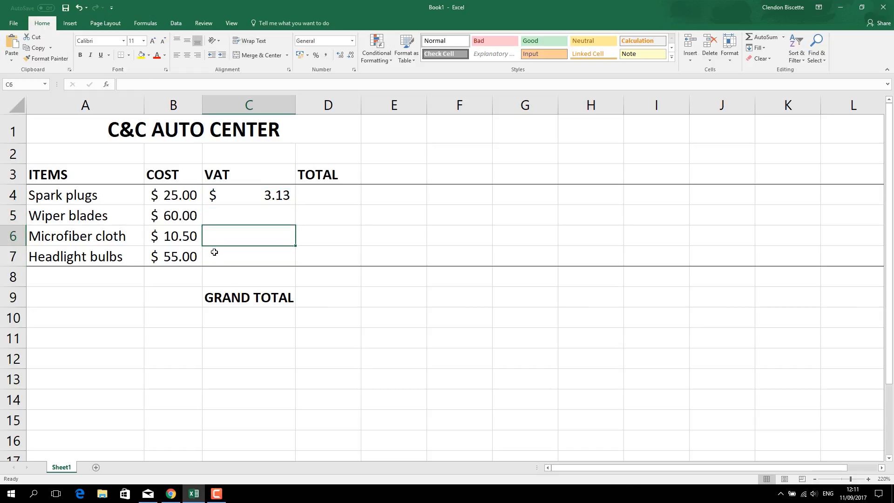
left_click(214, 251)
left_click(230, 194)
left_click(224, 214)
left_click(214, 241)
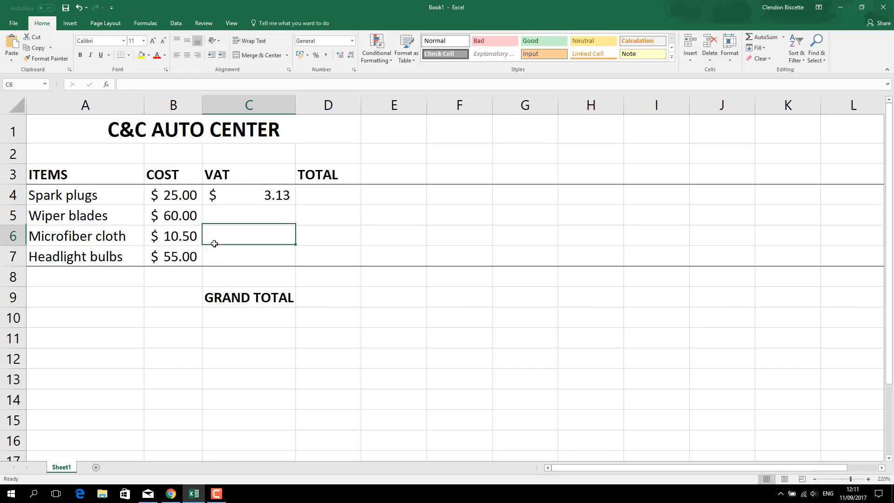
left_click(211, 253)
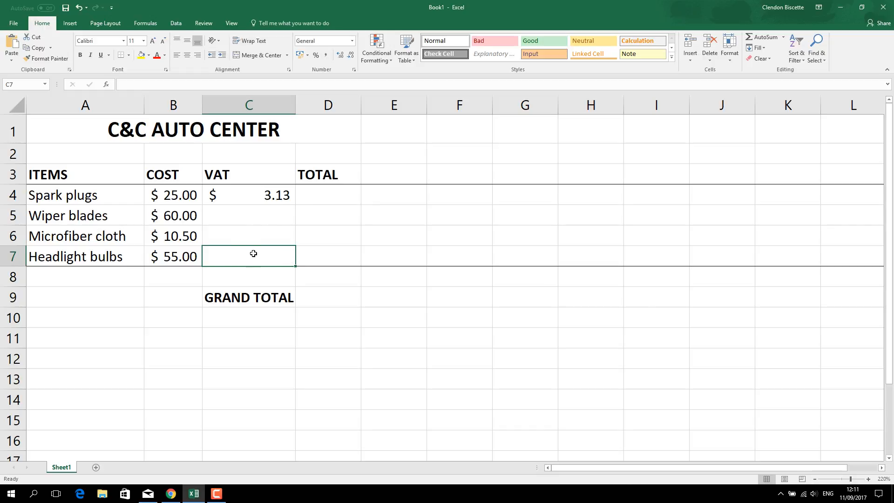
Step: Fill the spark plugs' VAT formula in C4 down through C7 for the remaining items
left_click(277, 201)
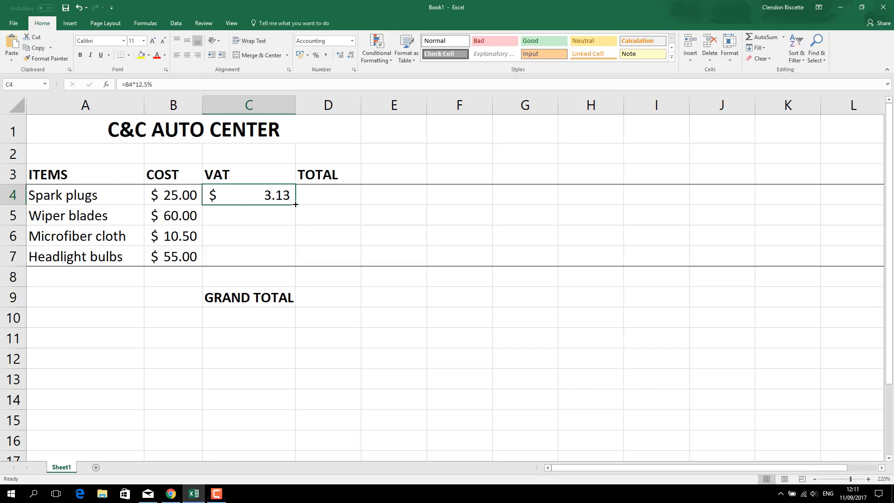
left_click_drag(295, 204, 289, 263)
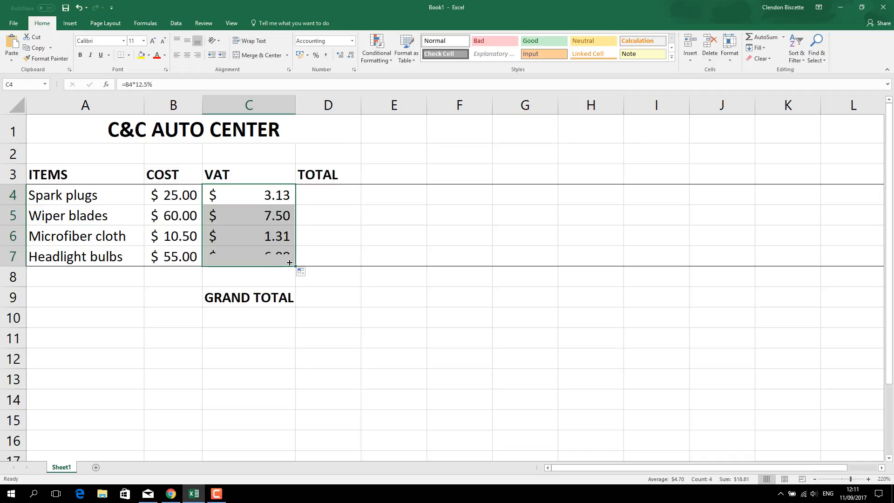
Step: Compare the VAT formulas in C4 through C7, checking which cost cell each one references
left_click(269, 200)
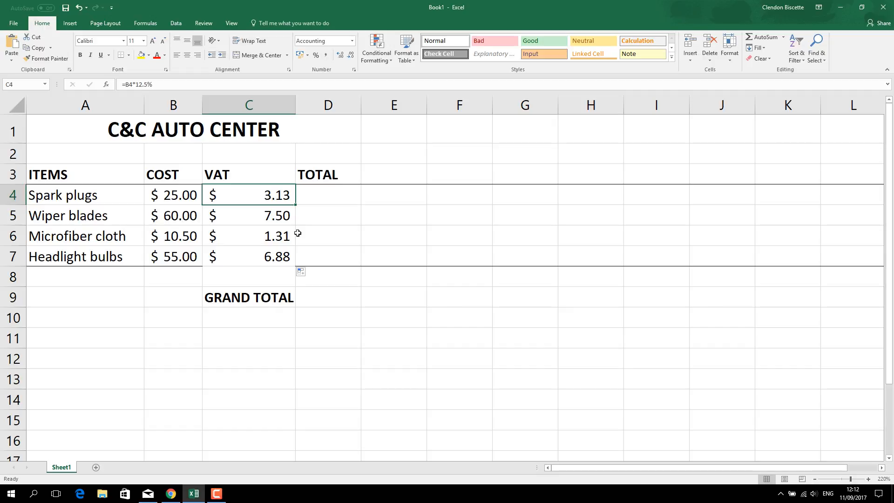
key("Down")
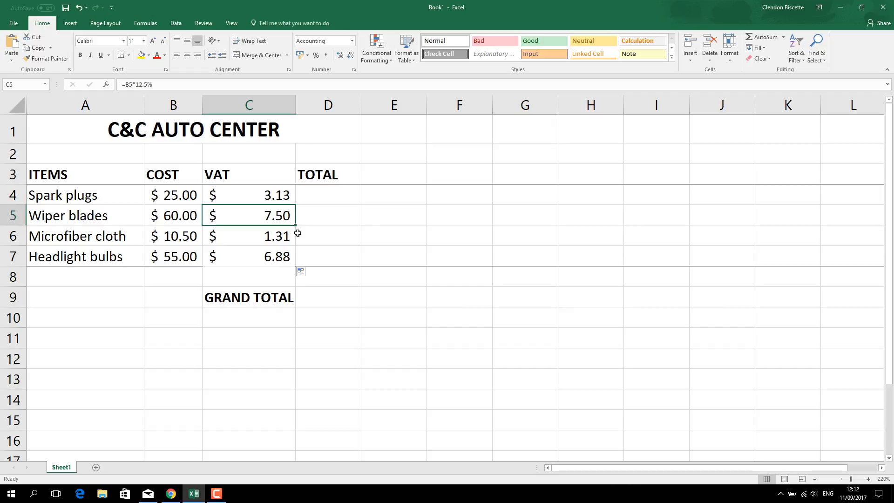
key("Up")
key("Down")
key("Down")
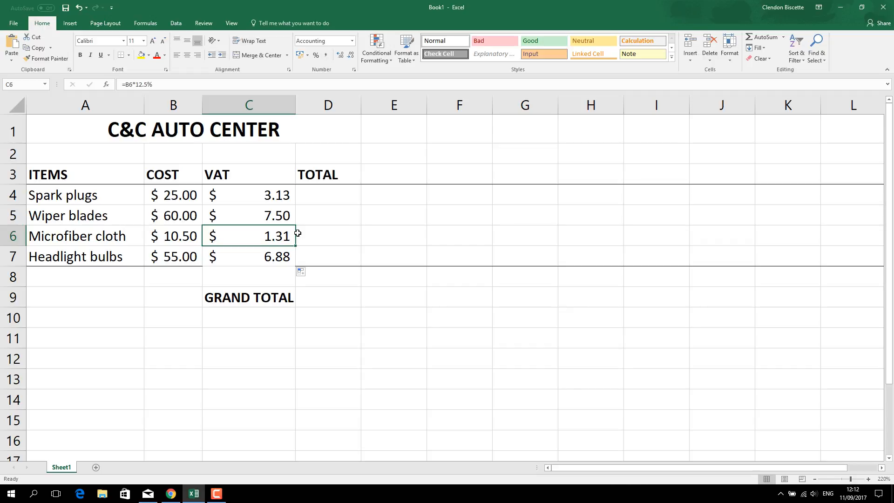
key("Down")
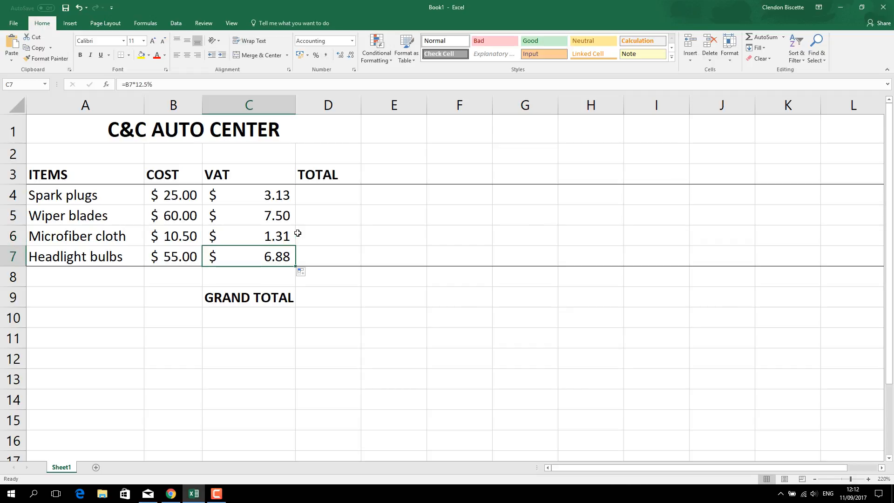
key("Up")
key("Up")
key("Up")
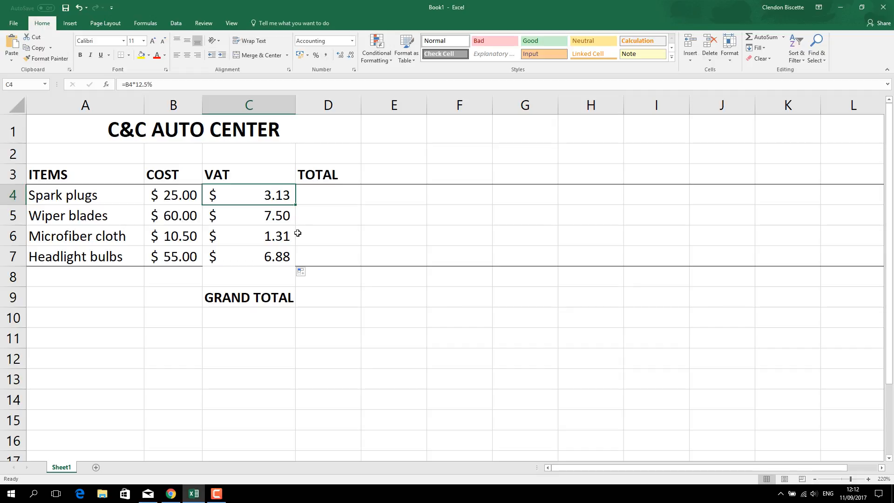
key("Down")
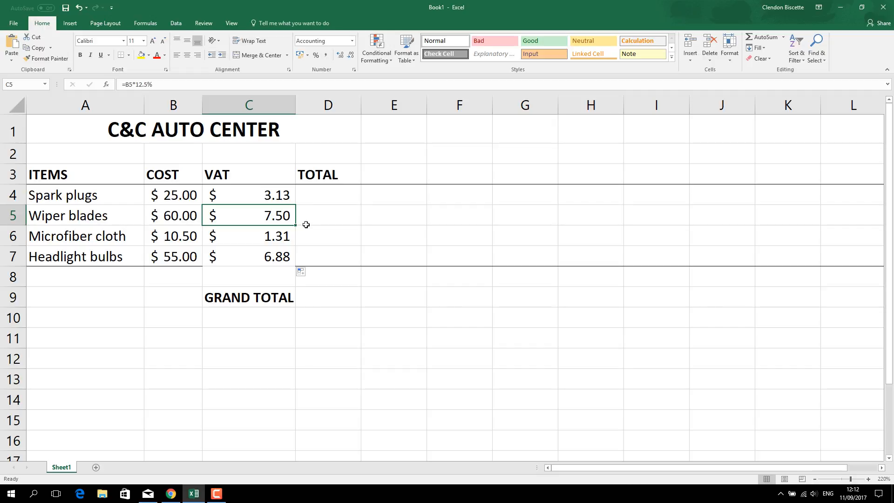
left_click(246, 194)
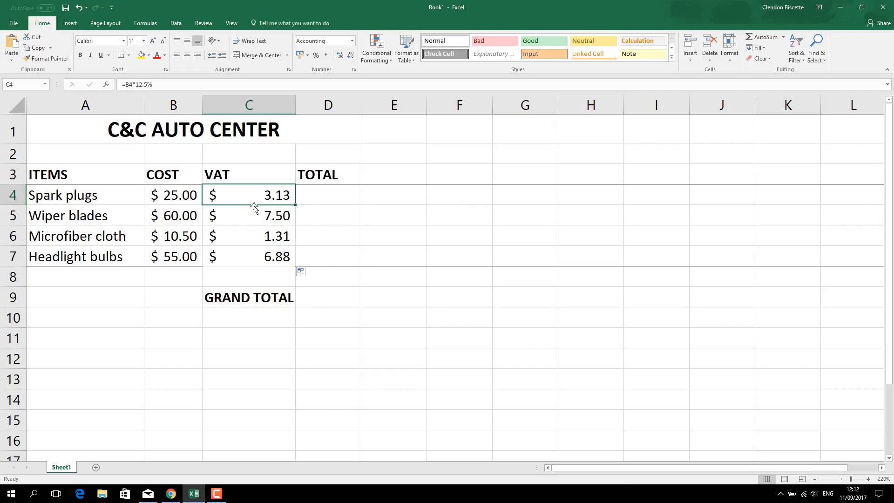
left_click(255, 206)
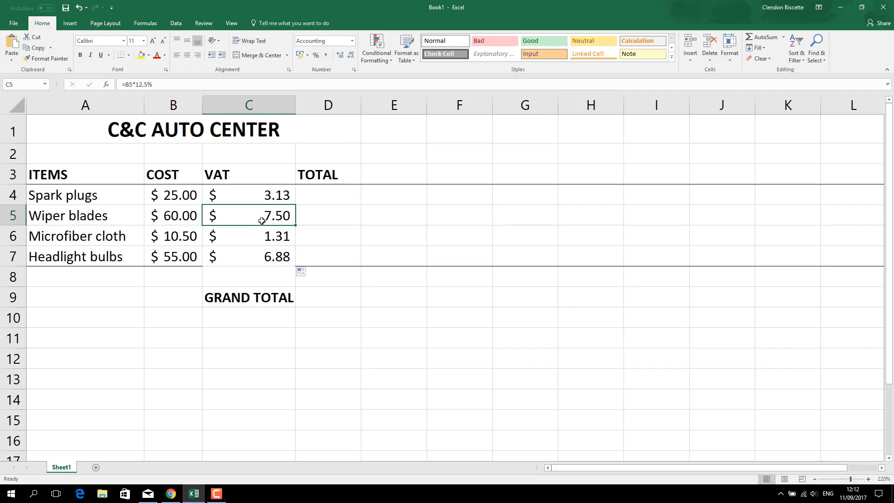
key("Down")
key("Down")
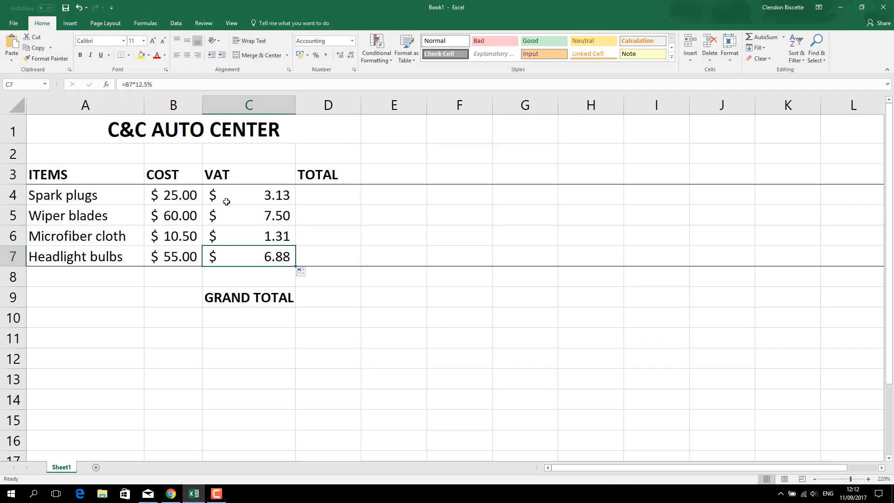
left_click(268, 194)
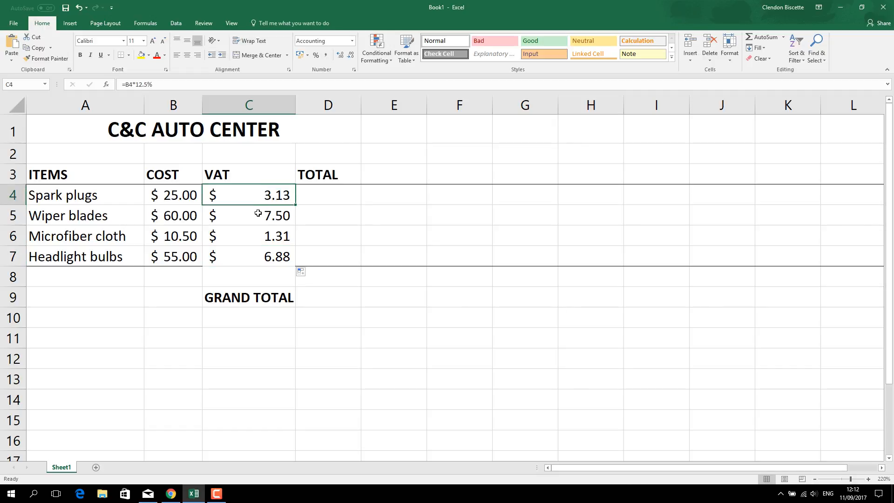
left_click(257, 269)
left_click(248, 256)
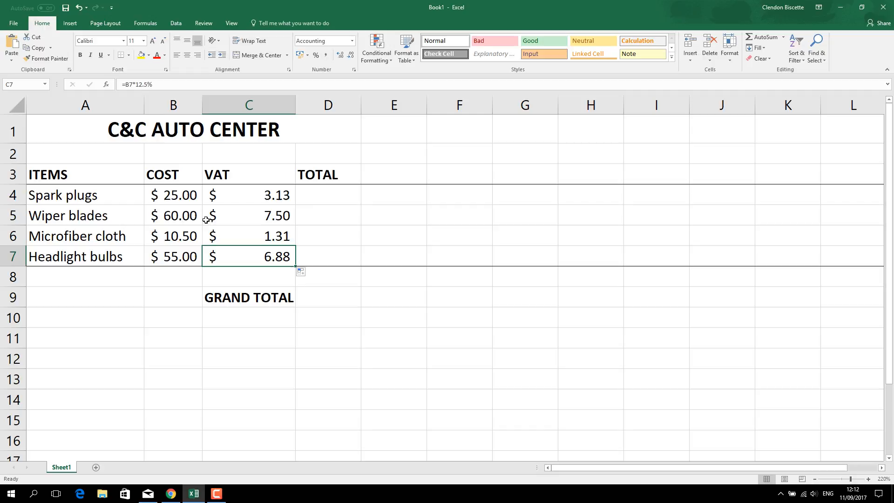
left_click(123, 57)
left_click(306, 226)
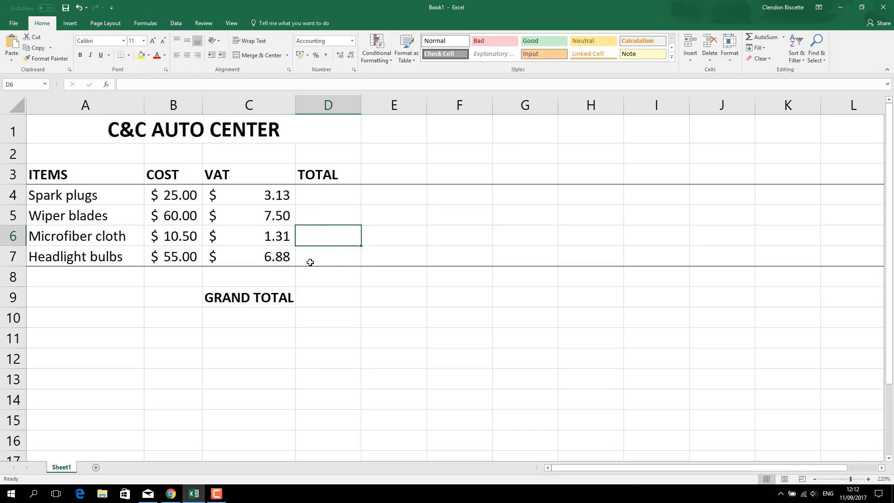
left_click(270, 196)
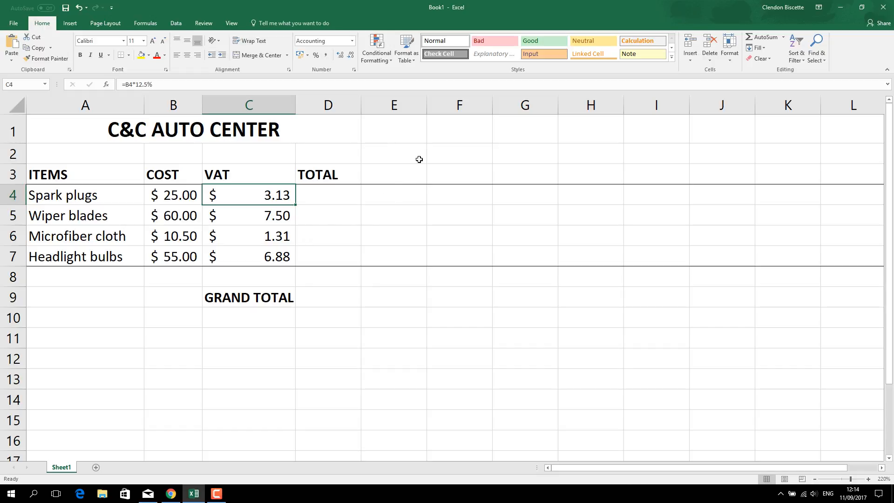
Step: Add the label VAT% in cell F2 and make it bold
left_click(443, 158)
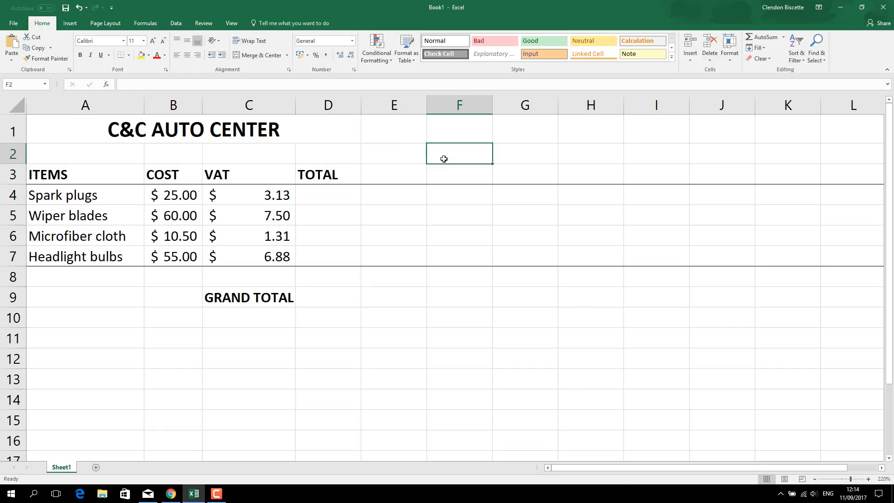
type("VAT")
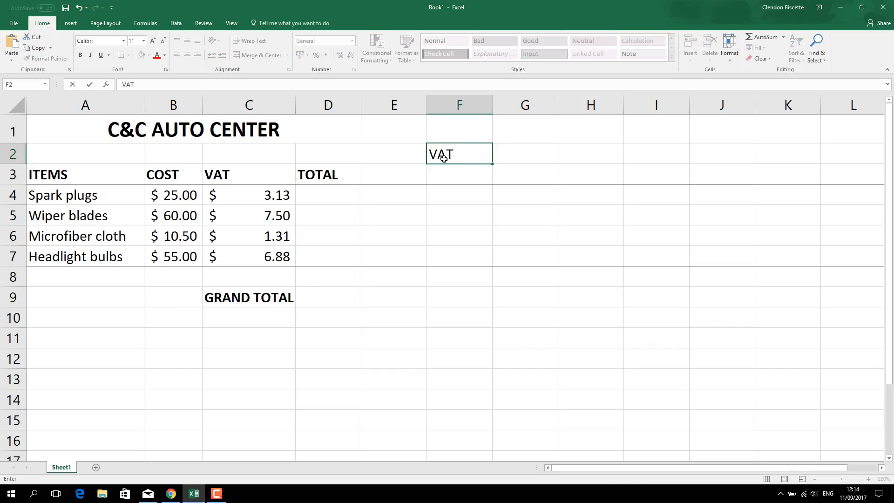
type("%")
left_click(512, 154)
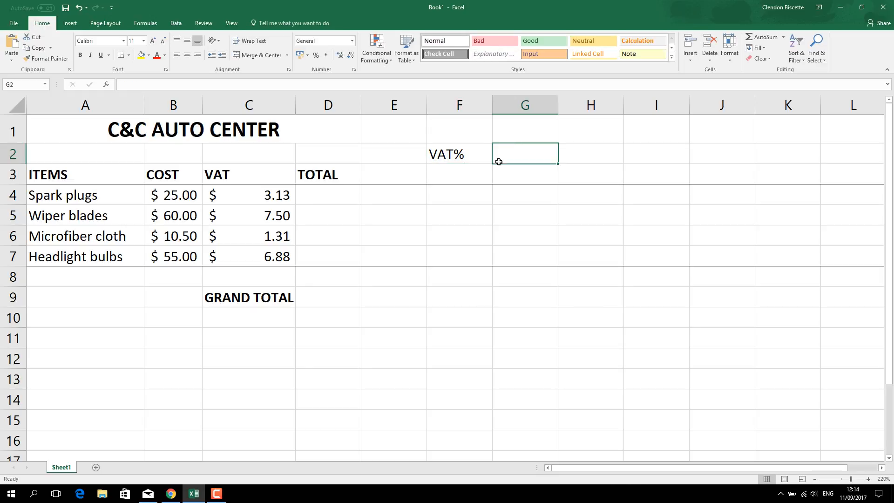
left_click(450, 158)
left_click(80, 56)
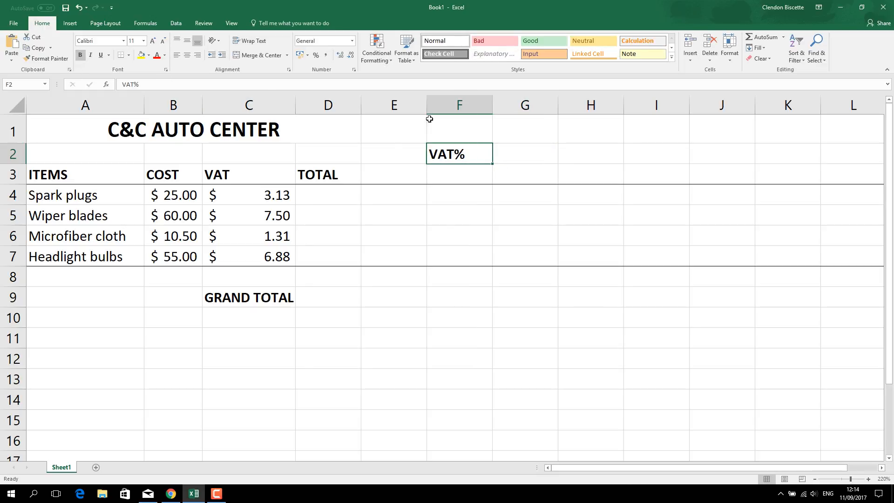
Step: Enter the VAT rate 12.5% in cell G2 beside its label
left_click(518, 155)
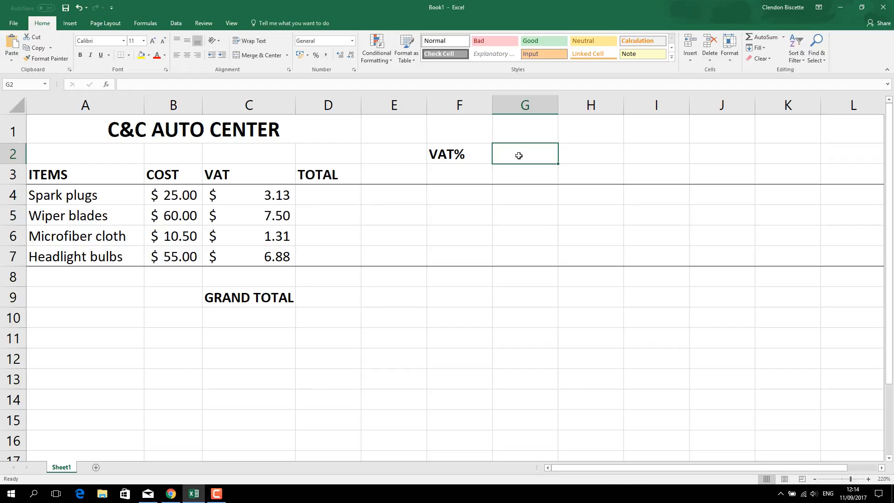
type("12.5")
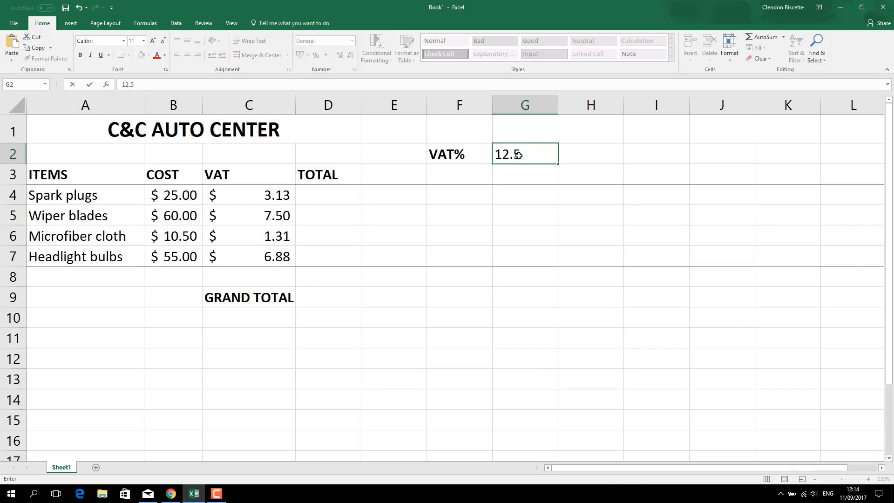
type("%")
key("Return")
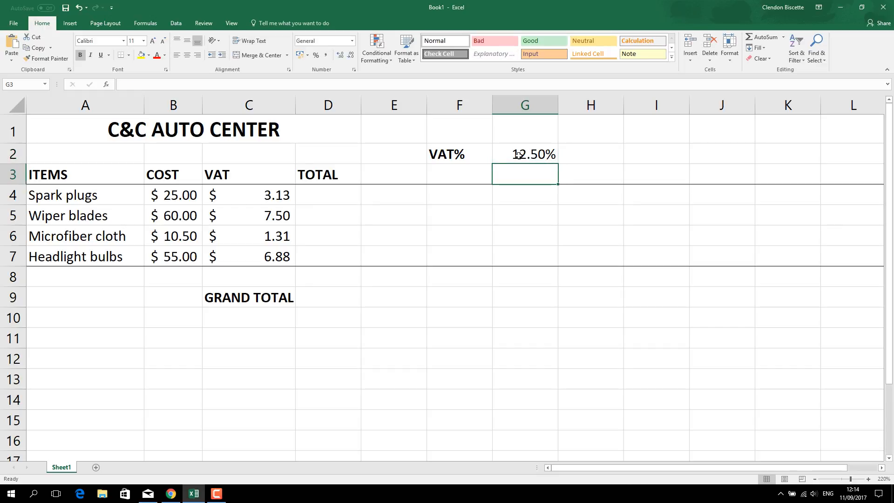
Step: Move the 12.5% VAT rate from cell G2 to F3, directly below its VAT% label
left_click(470, 156)
left_click_drag(470, 157, 502, 154)
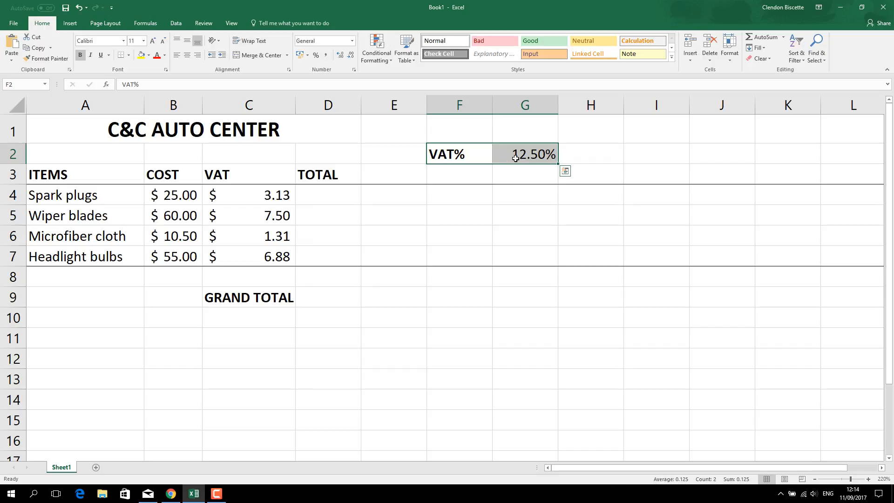
left_click(530, 153)
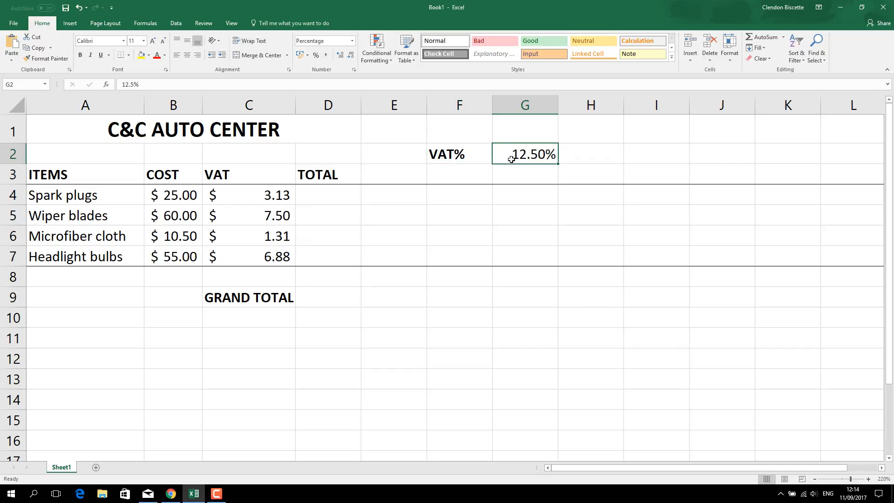
right_click(532, 153)
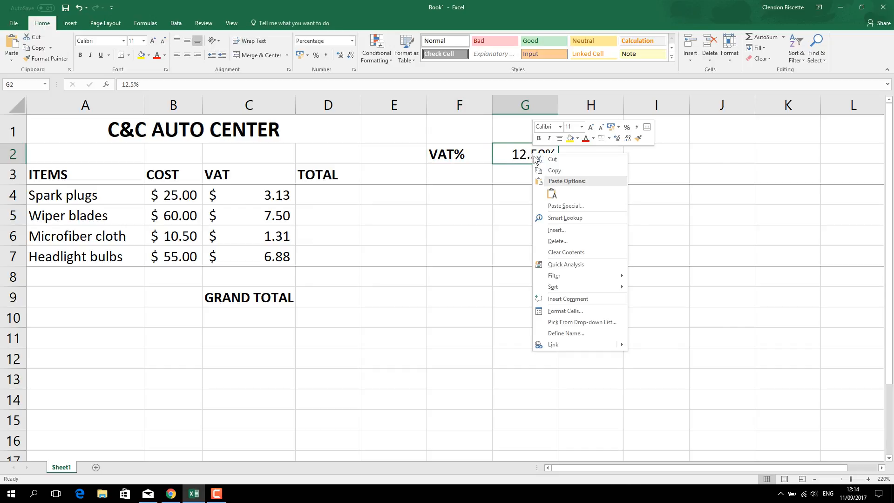
left_click(545, 159)
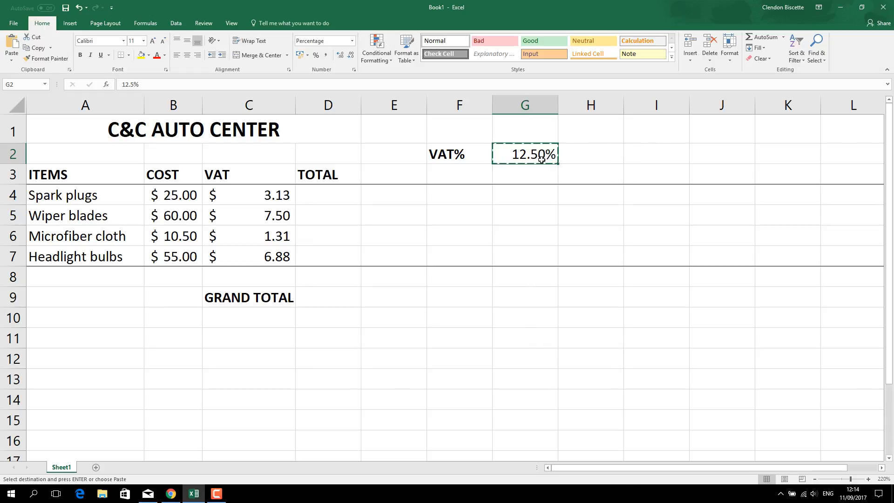
right_click(450, 173)
left_click(471, 214)
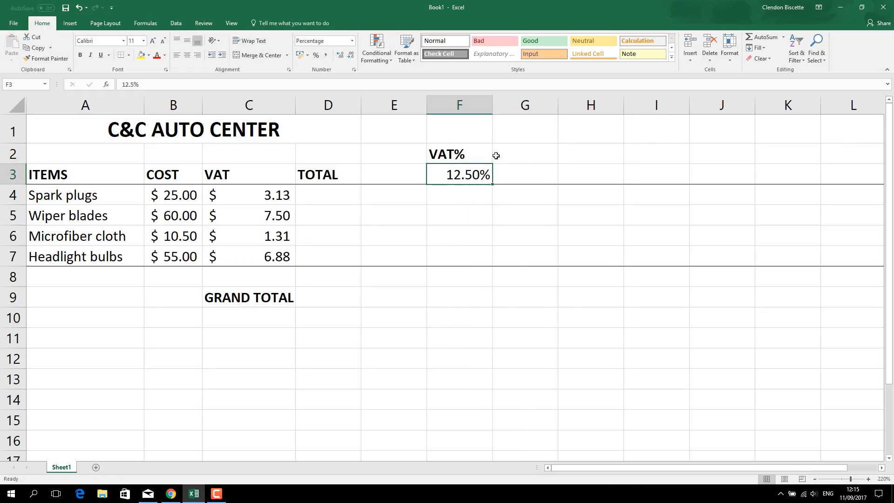
Step: Center the VAT% label and its rate in cells F2 and F3
left_click_drag(462, 154, 462, 174)
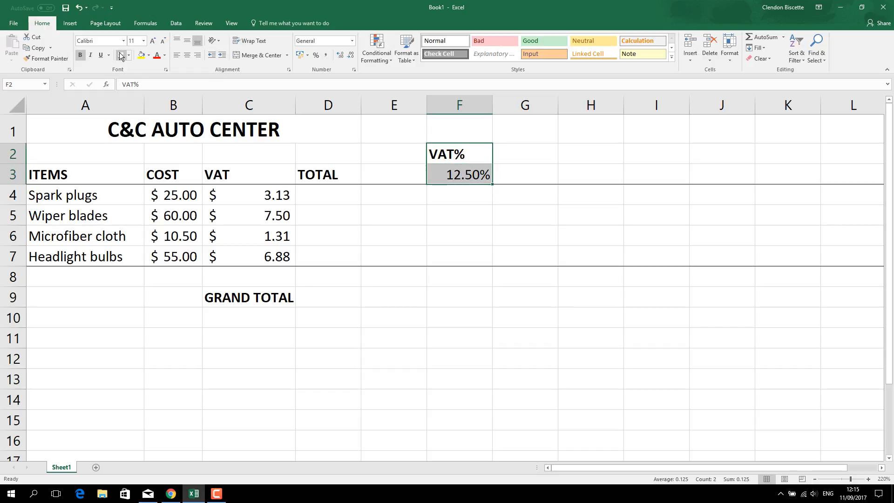
left_click(191, 57)
left_click(518, 168)
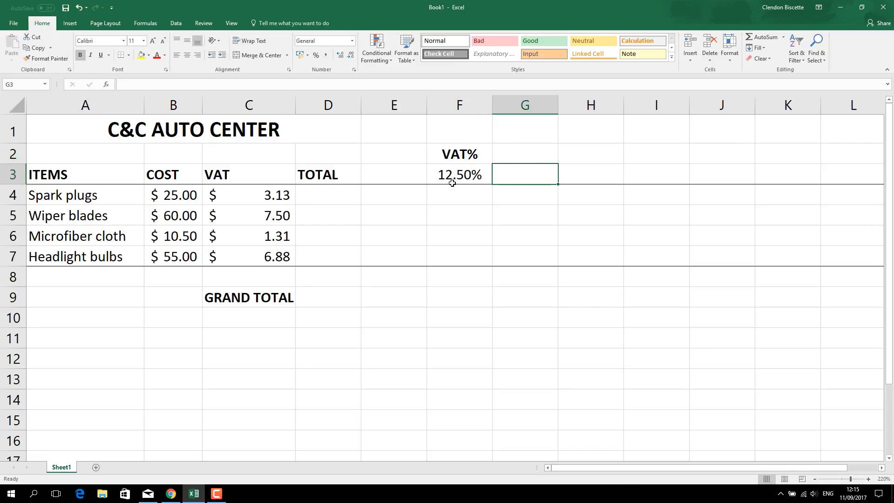
Step: Clear the existing VAT formulas from cells C4 through C7
left_click(266, 198)
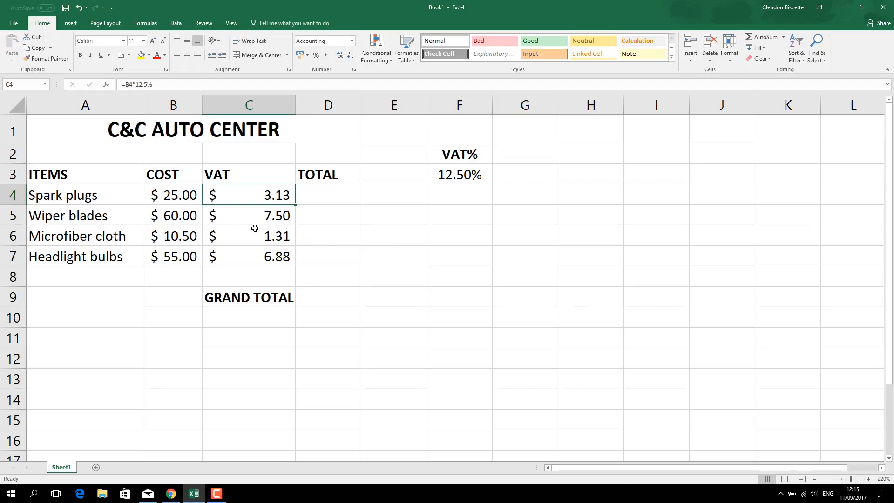
left_click_drag(270, 195, 267, 257)
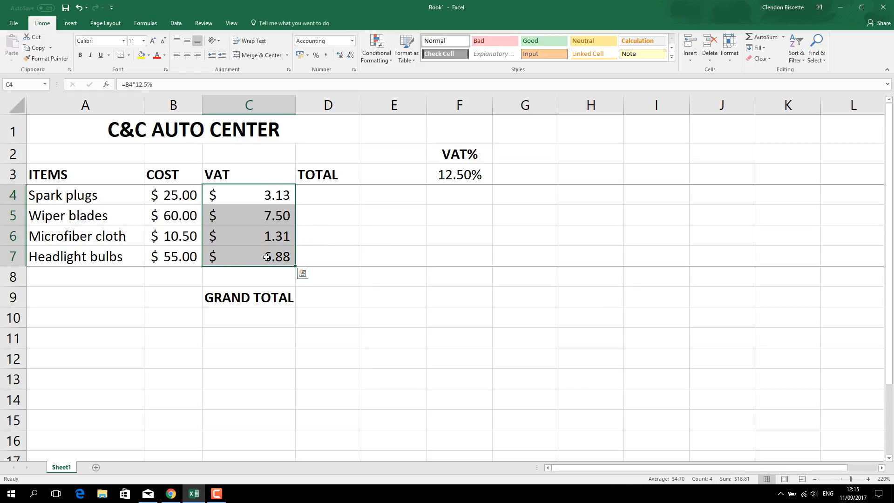
key("Delete")
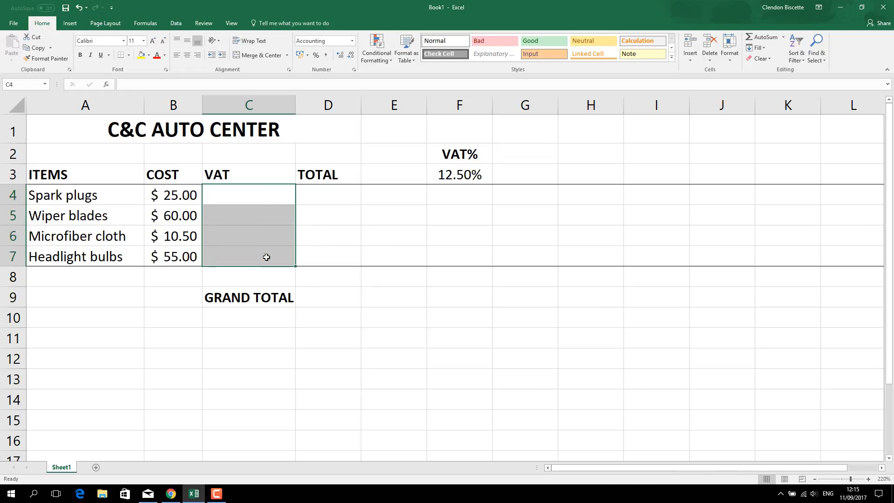
Step: Enter the spark plugs' VAT formula =B4*F3 in C4 and fill it down through C7
left_click(236, 200)
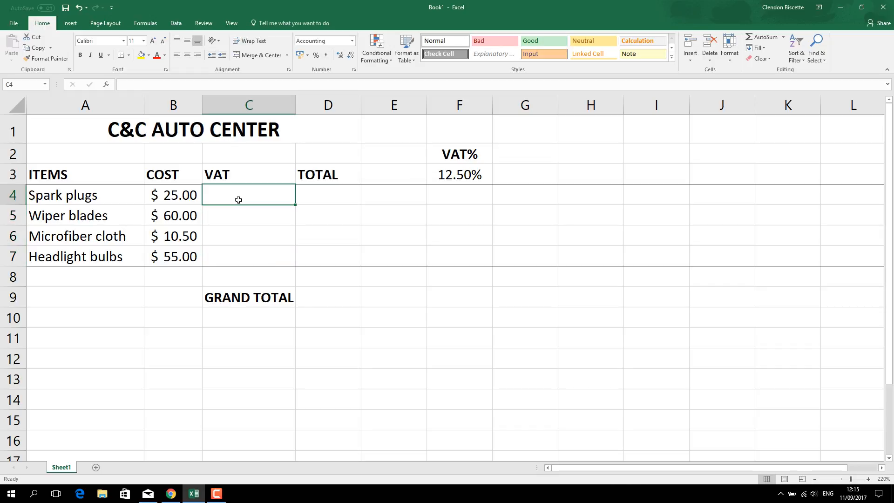
type("=")
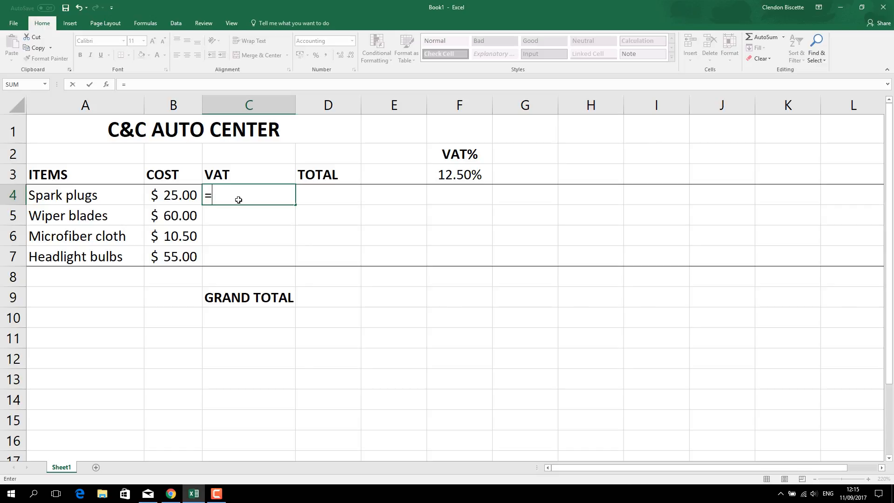
left_click(183, 195)
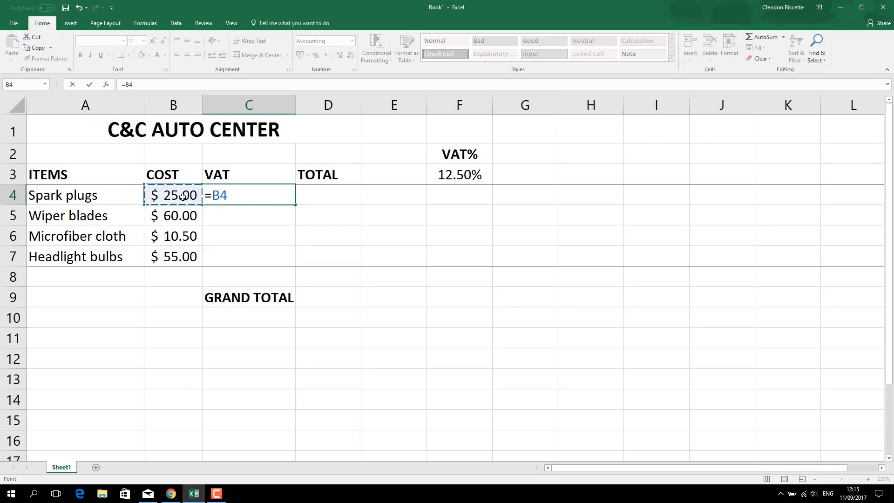
type("*")
left_click(449, 175)
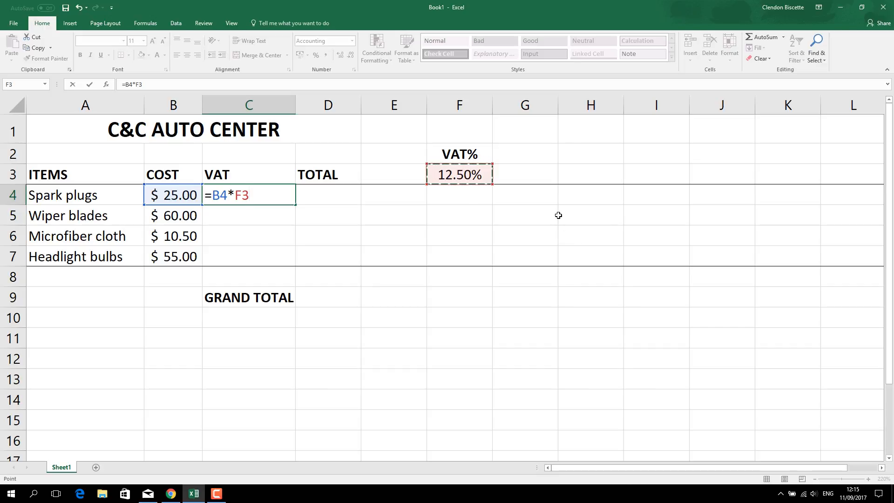
key("Return")
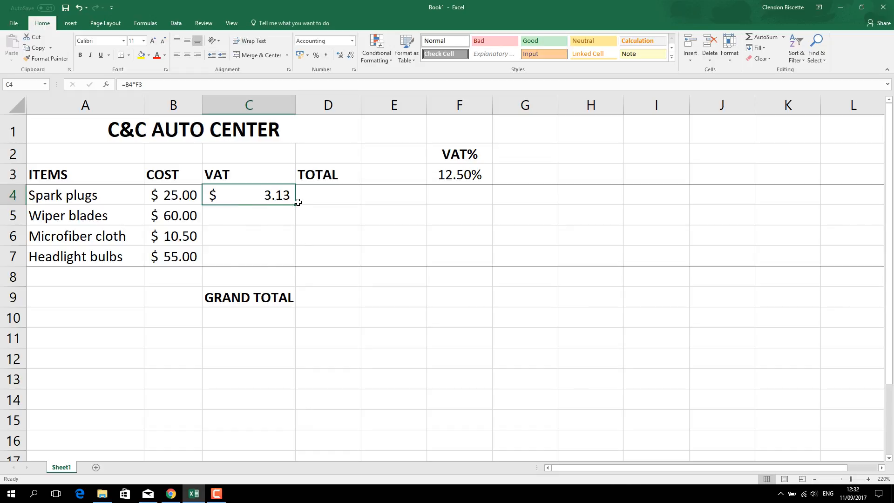
left_click_drag(294, 203, 291, 263)
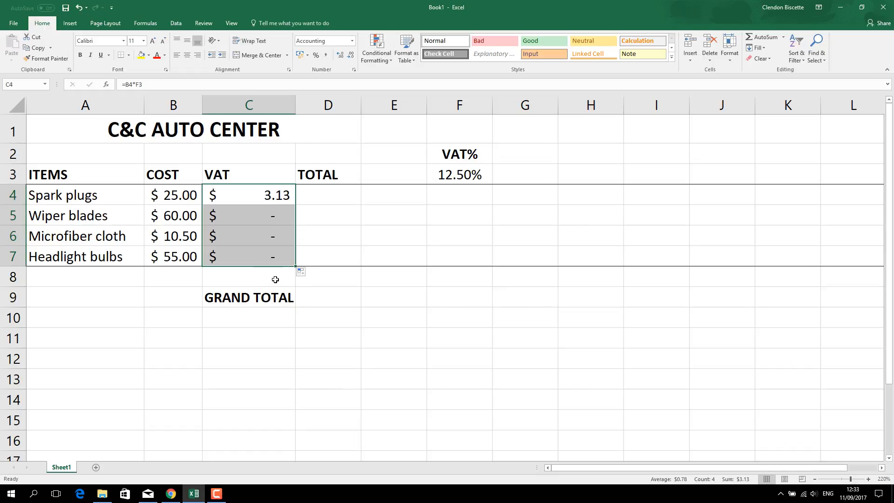
Step: Examine the VAT formulas in C4 through C7, comparing which cost cell and which rate cell each one references
left_click(286, 199)
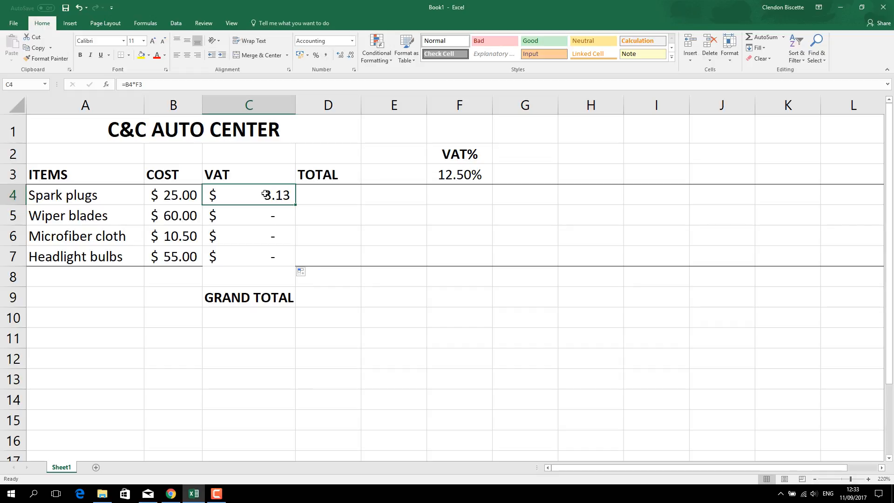
left_click(262, 219)
left_click(259, 240)
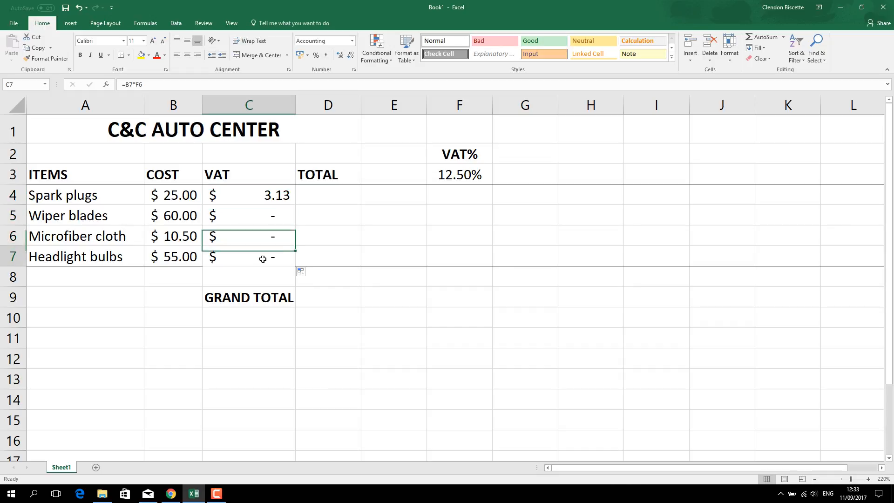
left_click(262, 259)
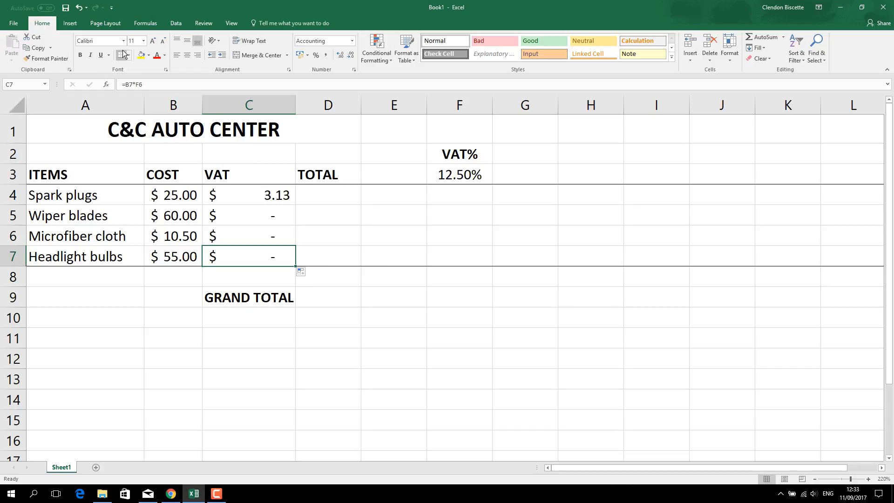
left_click(276, 213)
left_click(277, 196)
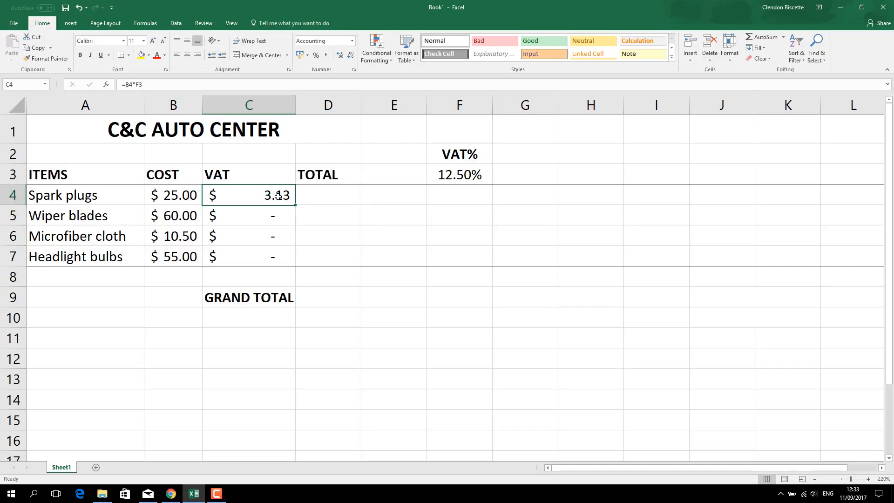
left_click(274, 217)
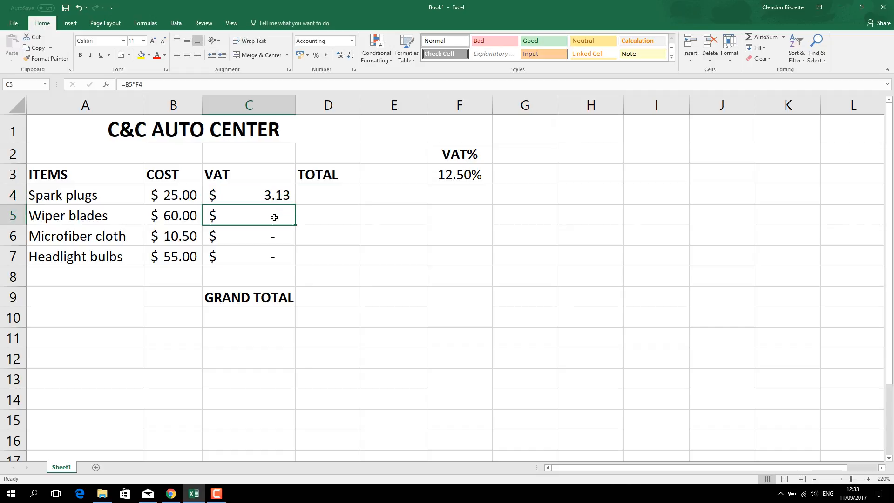
left_click(278, 235)
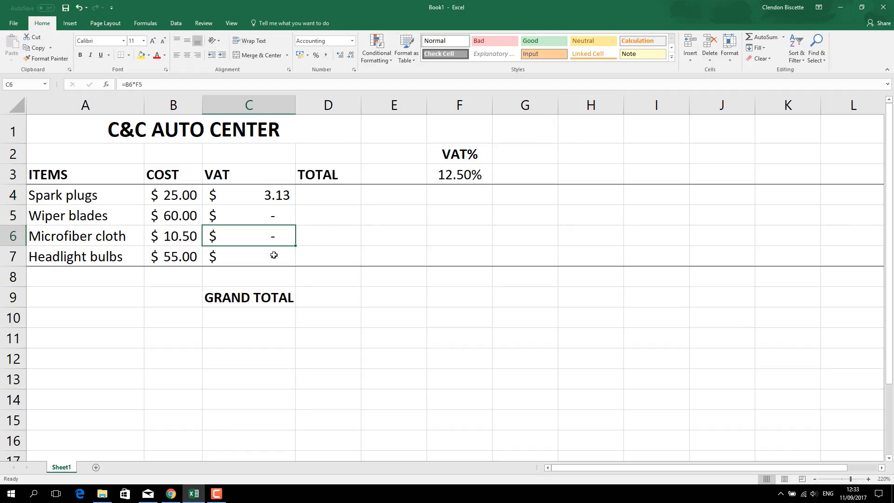
left_click(274, 255)
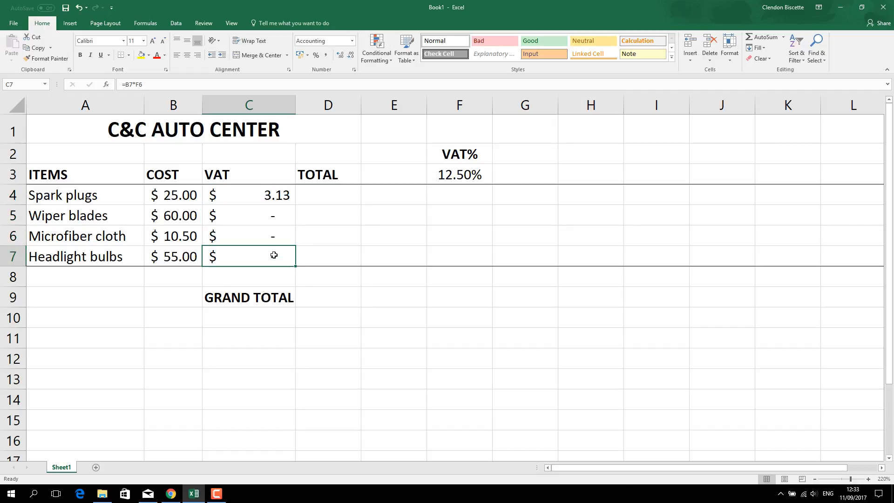
left_click(263, 201)
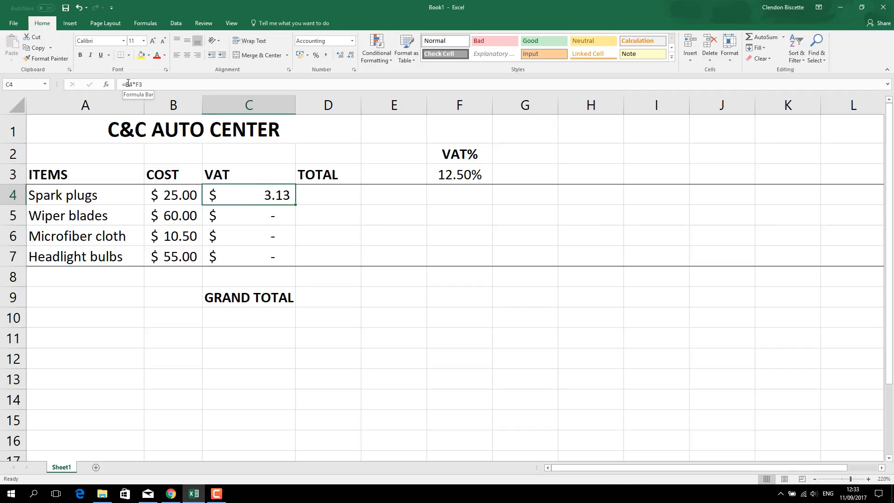
left_click(252, 212)
left_click(250, 235)
left_click(250, 253)
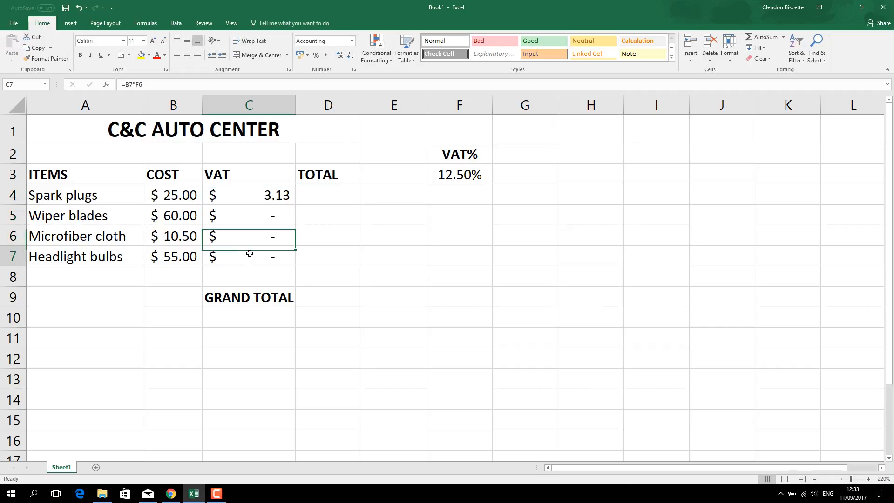
left_click(259, 196)
left_click(257, 221)
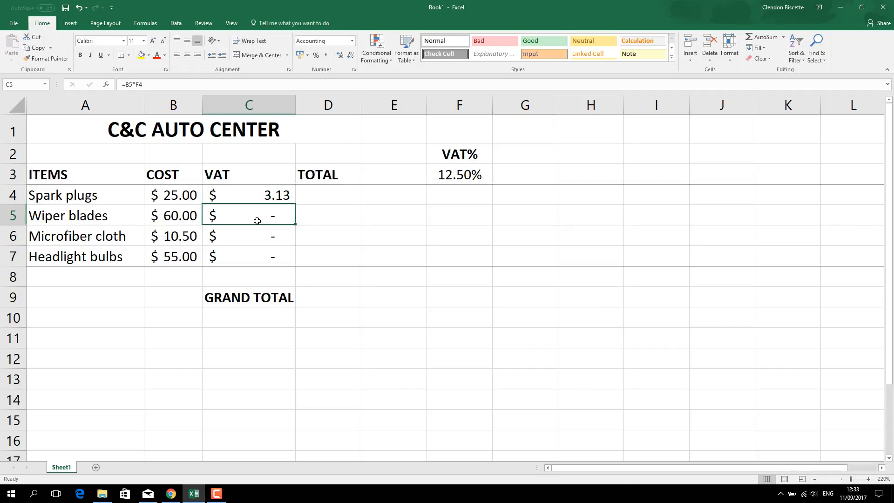
left_click(255, 235)
left_click(252, 257)
left_click(259, 196)
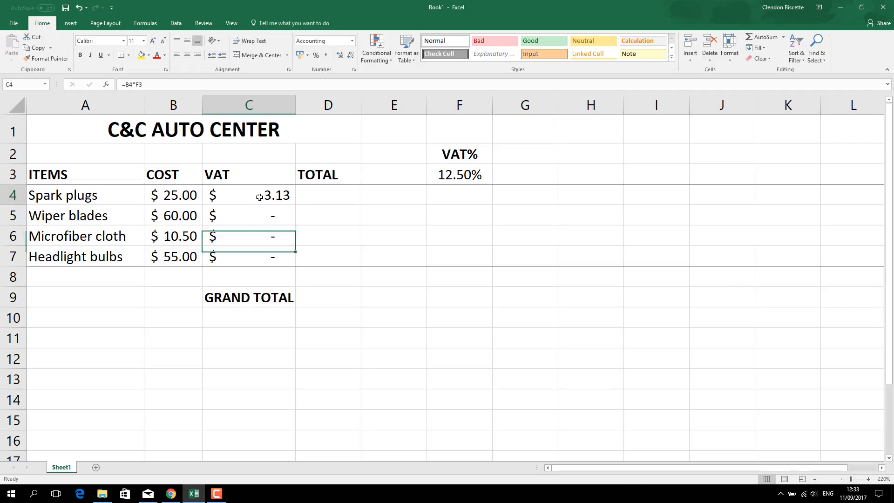
left_click(259, 217)
left_click(255, 235)
left_click(255, 259)
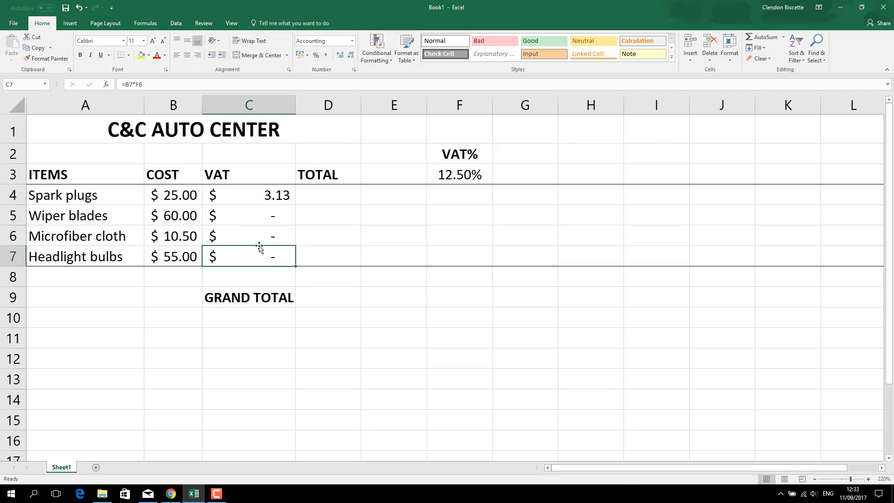
left_click(267, 195)
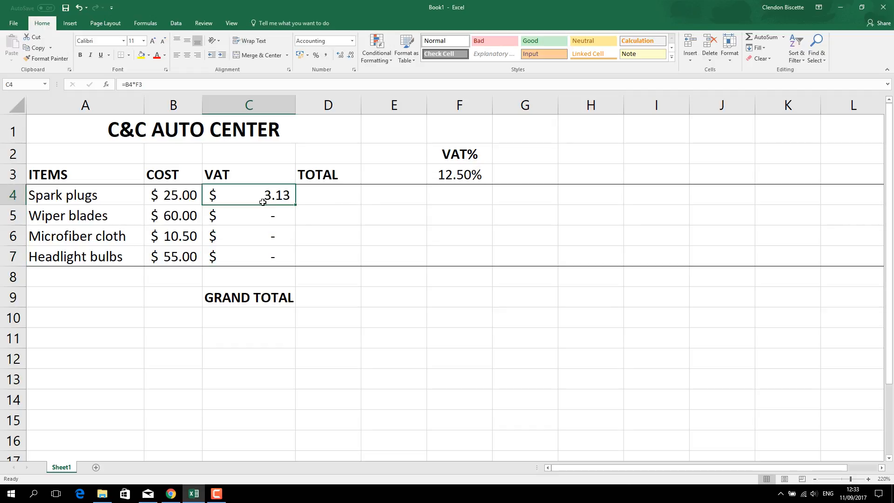
left_click(272, 215)
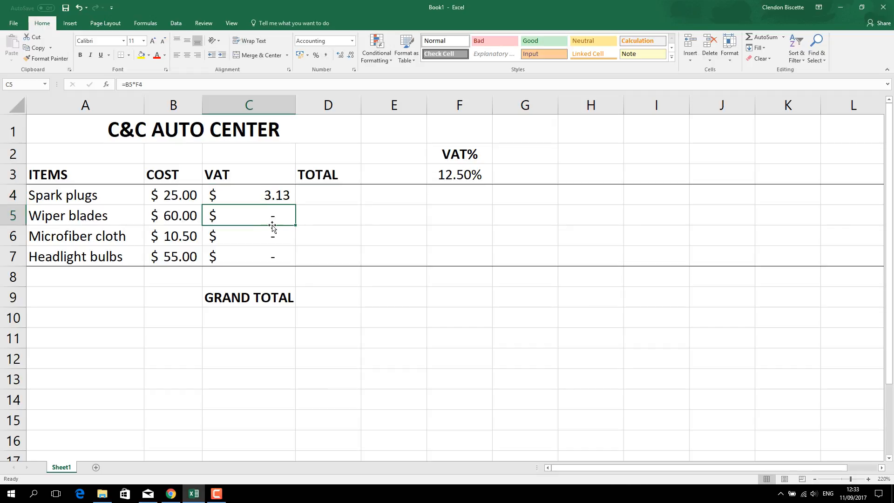
left_click(271, 235)
left_click(274, 257)
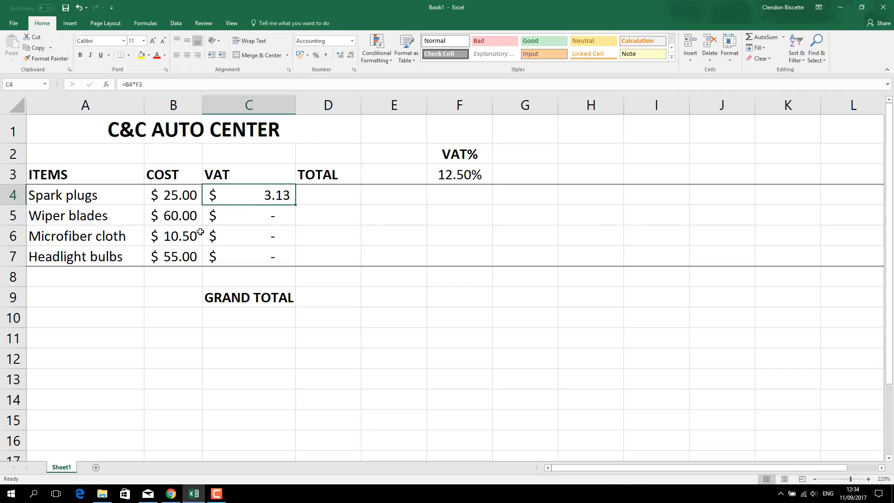
Step: Make the VAT rate reference absolute in the spark plugs' formula in C4, so that it reads =B4*$F$3
left_click(135, 84)
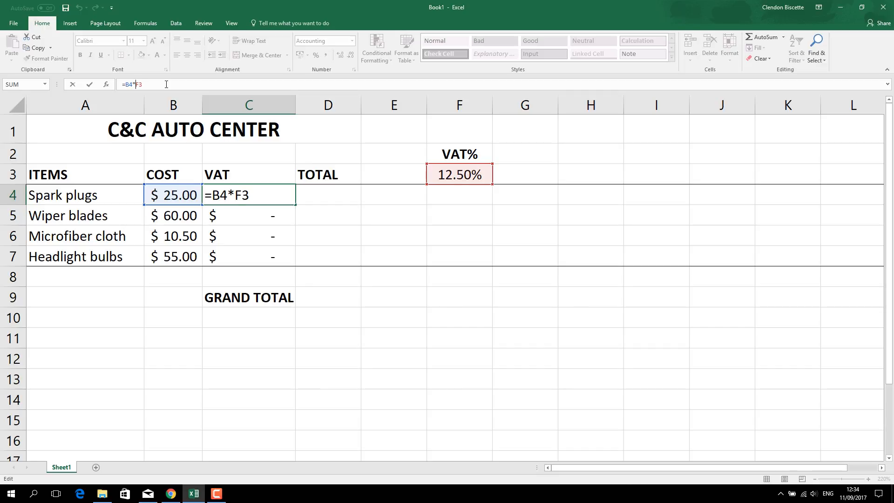
type("$")
left_click(252, 195)
type("$")
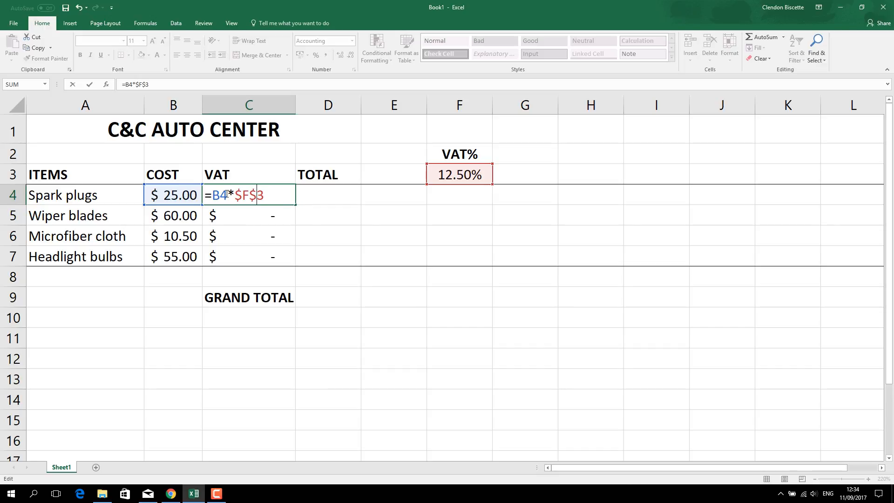
mouse_move(234, 191)
left_mouse_down()
mouse_move(256, 195)
mouse_move(242, 194)
left_mouse_up()
left_click(253, 195)
left_click_drag(235, 195, 256, 194)
left_click(235, 195)
left_click_drag(236, 195, 250, 196)
left_click(251, 196)
left_click_drag(253, 195, 263, 198)
key("Return")
Step: Fill the formula with the absolute rate reference from C4 down through C7 for the remaining items
left_click(267, 198)
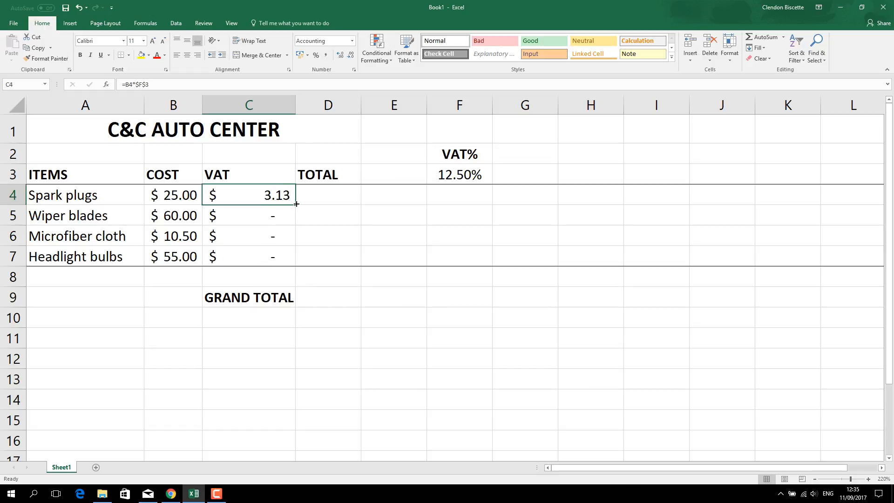
left_click_drag(296, 204, 292, 262)
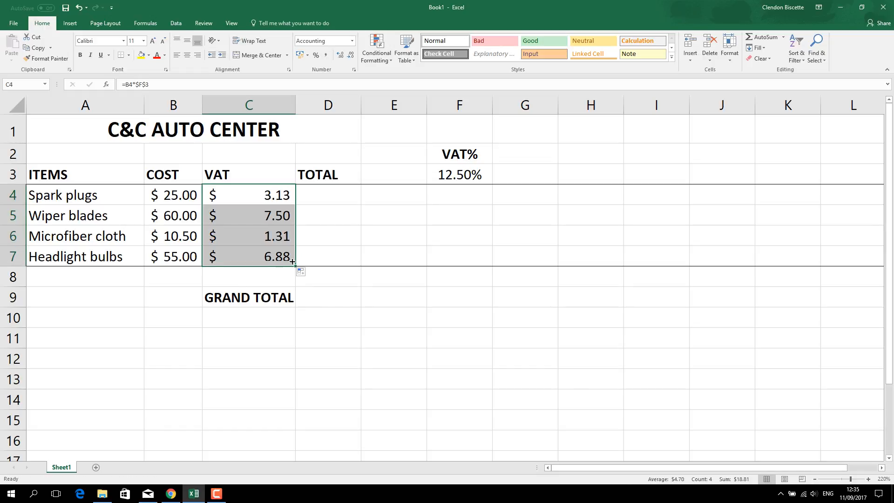
Step: Check the VAT formulas in C4 through C7 to see which cost cell and rate cell each one references
left_click(277, 201)
left_click(278, 217)
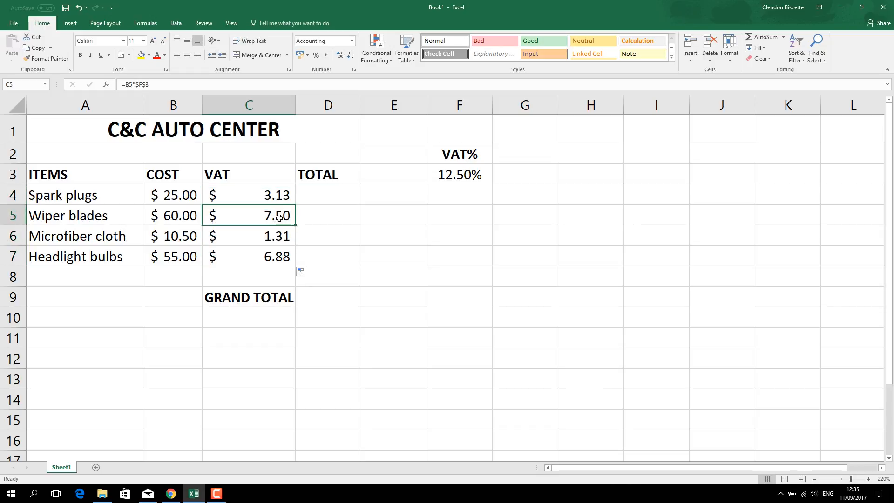
left_click(278, 234)
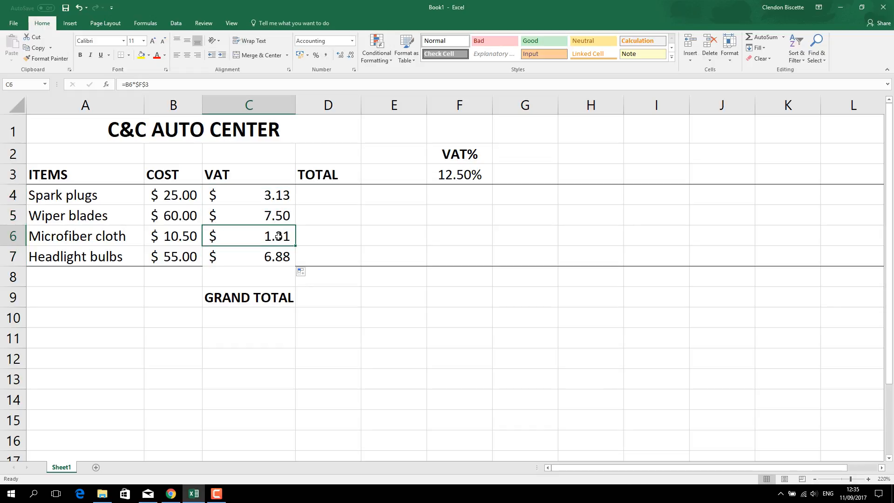
left_click(278, 254)
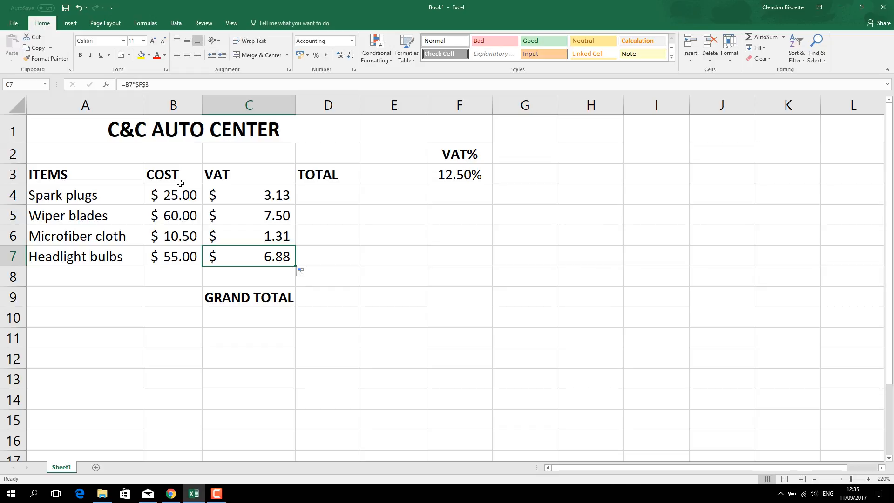
Step: Enter the spark plugs' total formula =B4+C4 in D4 and fill it down through D7
left_click(342, 193)
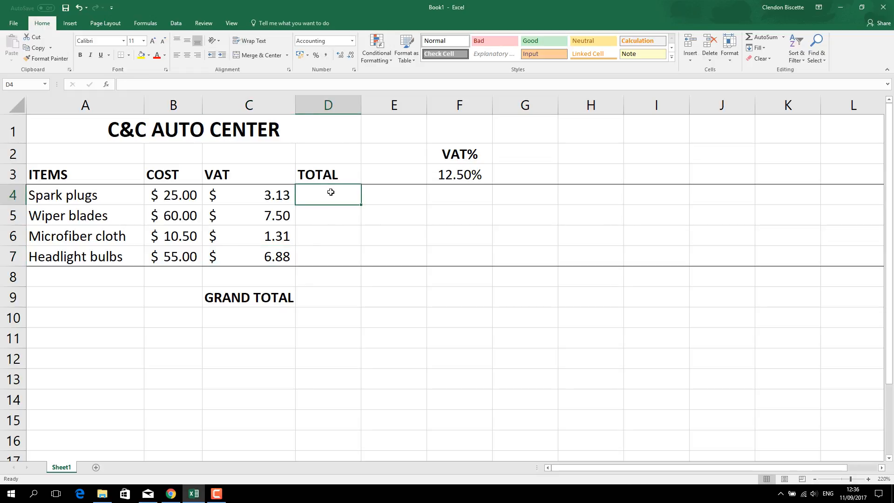
type("=")
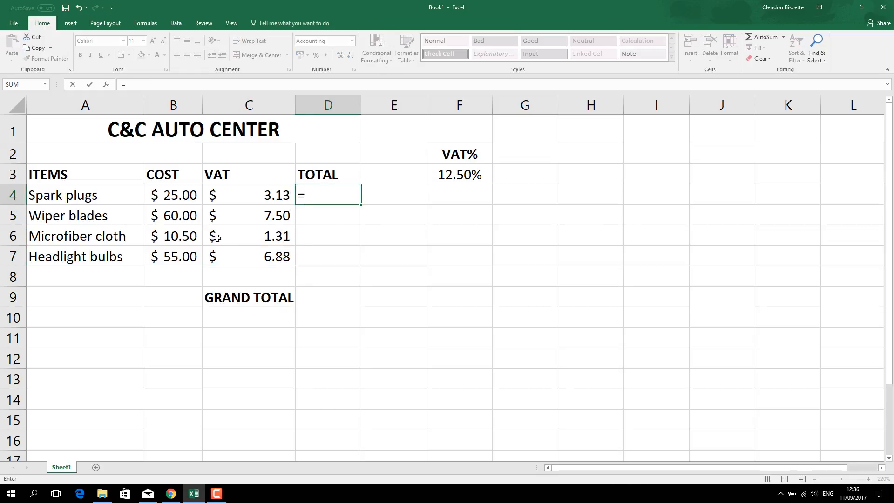
left_click(177, 194)
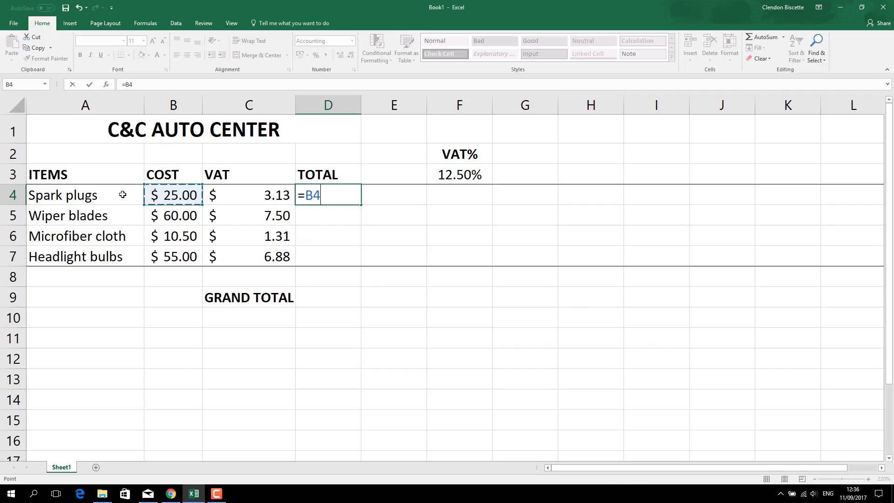
type("+")
left_click(263, 195)
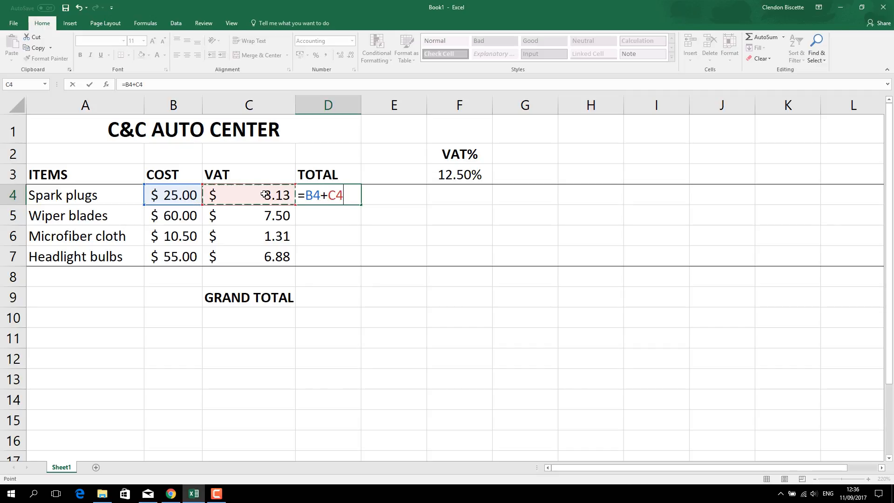
key("Return")
left_click(347, 195)
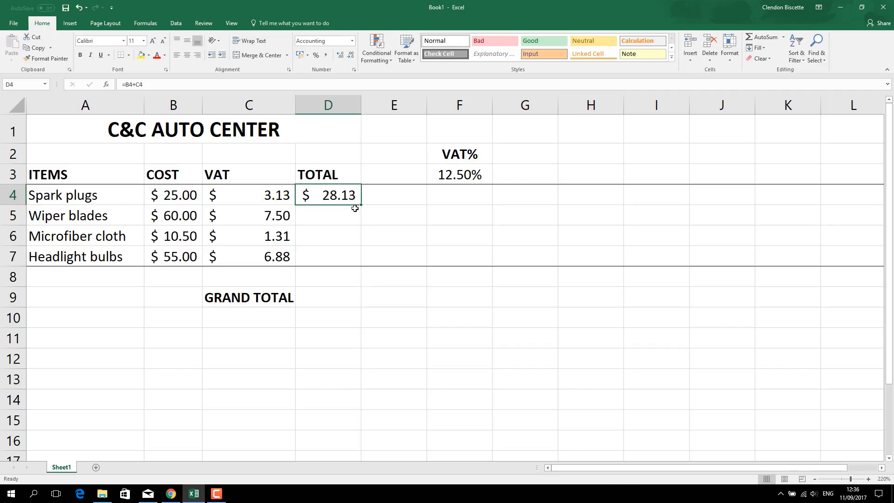
left_click_drag(361, 205, 359, 265)
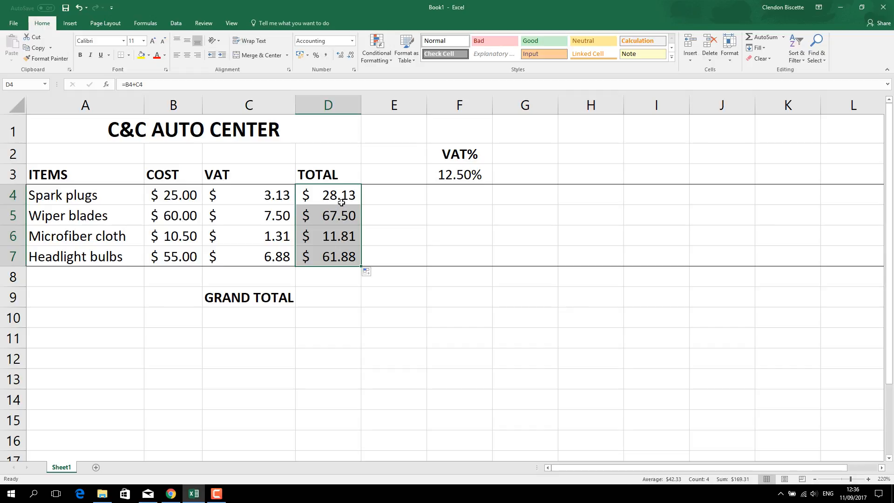
Step: Review the total formulas in D4 through D7 against the VAT formula in C4 and the rate cell F3
left_click(338, 215)
left_click(337, 234)
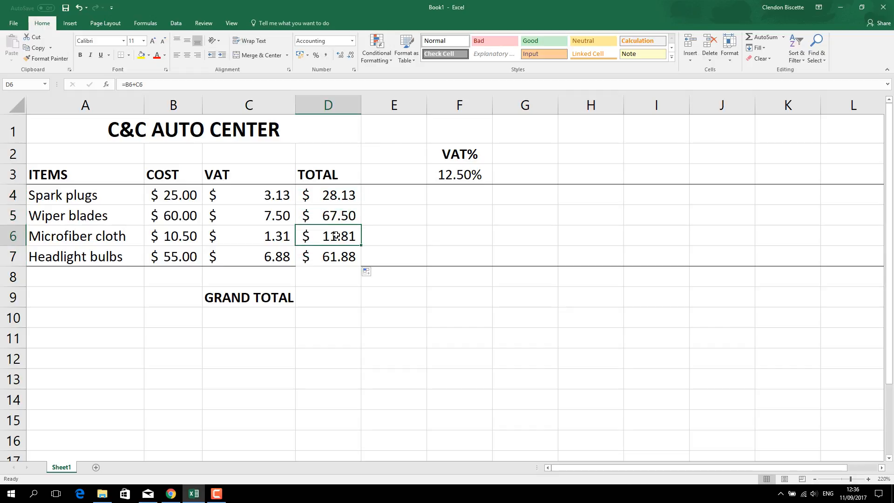
left_click(334, 264)
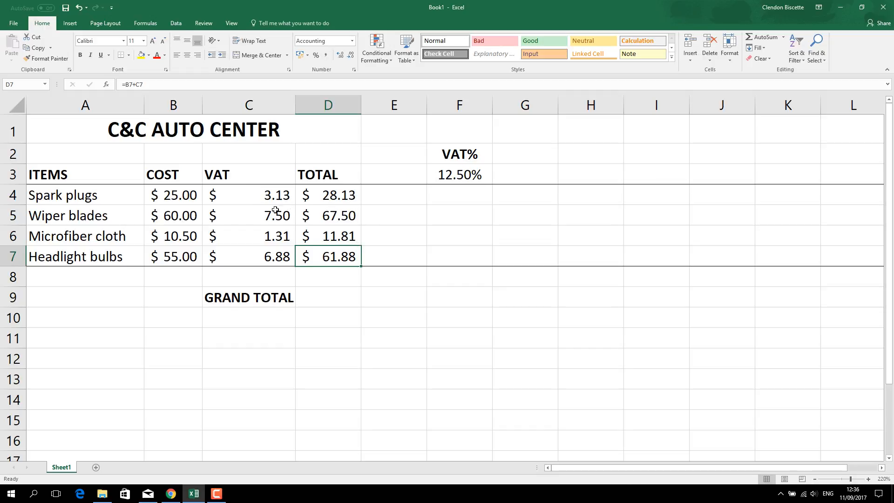
left_click(266, 197)
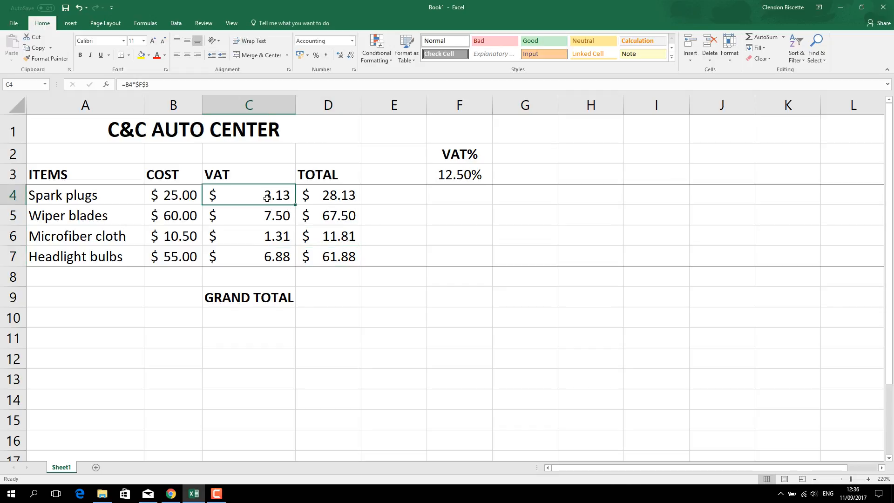
left_click(445, 174)
left_click(344, 195)
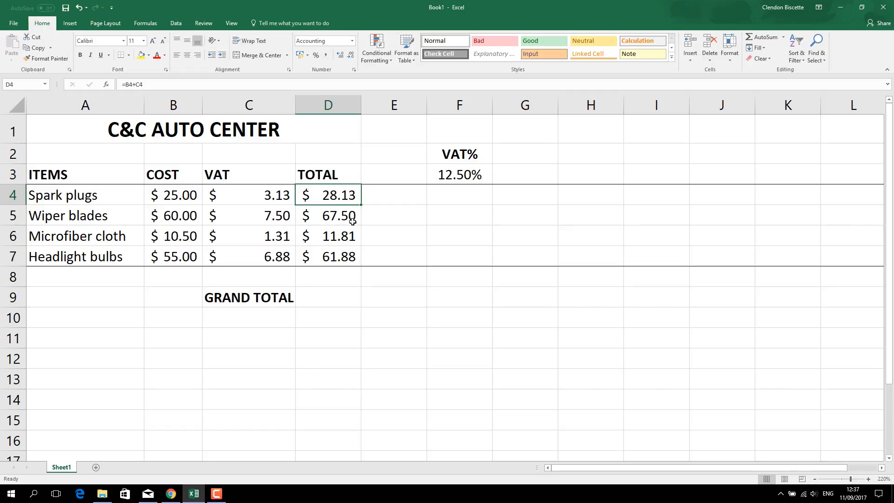
Step: Calculate the grand total in D9 with the formula =SUM(D4:D7)
left_click(335, 297)
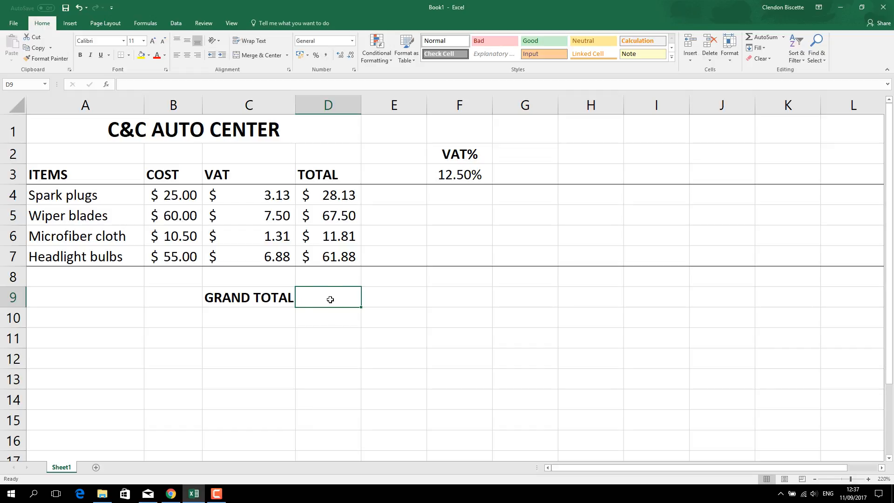
type("=")
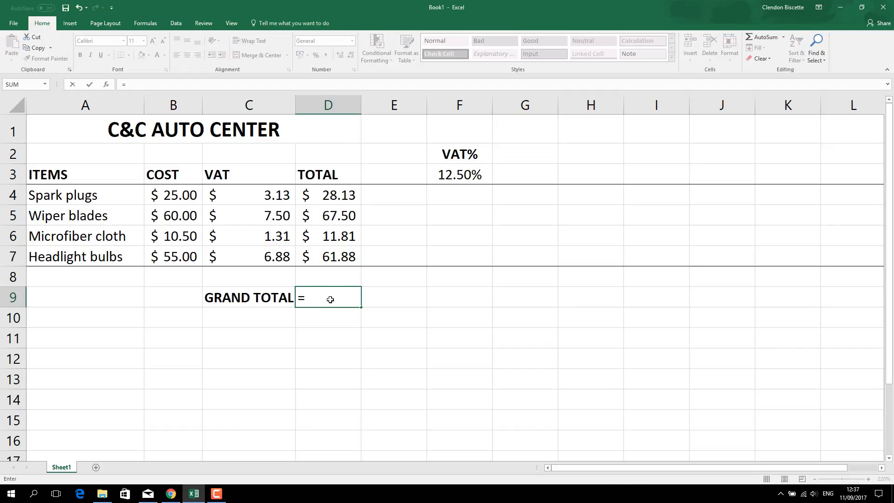
type("SUM")
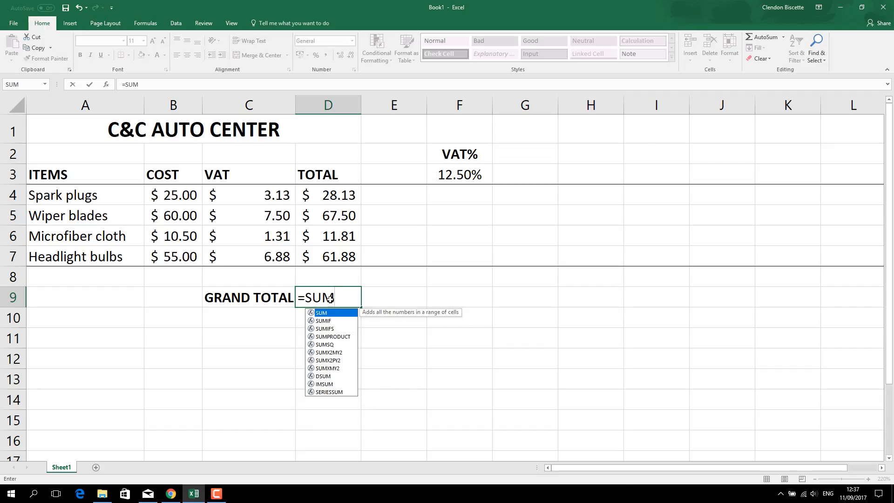
double_click(328, 313)
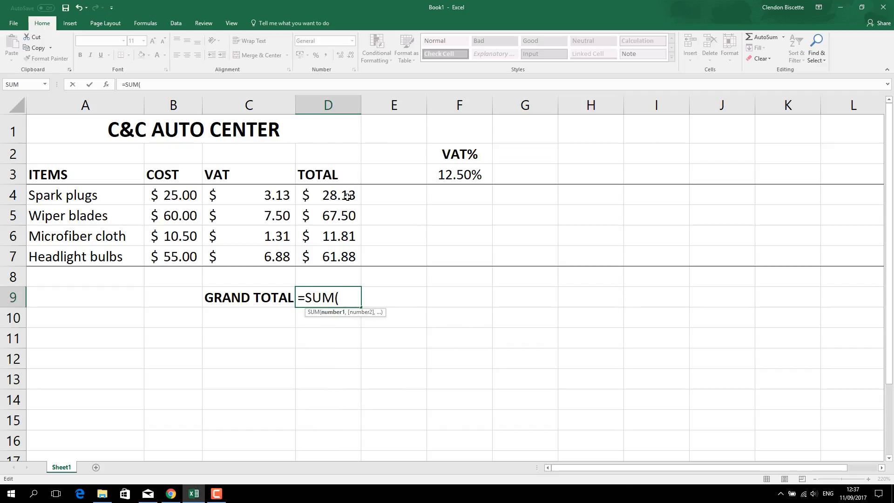
left_click_drag(348, 196, 349, 255)
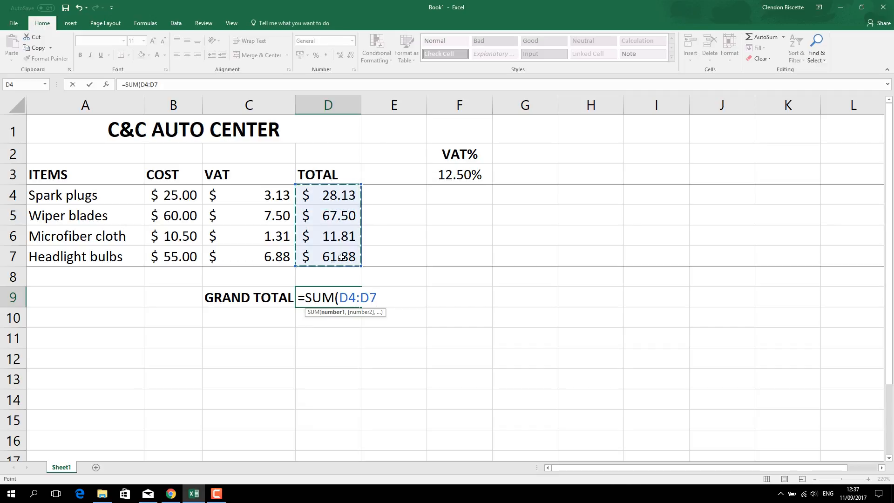
type(")")
key("Return")
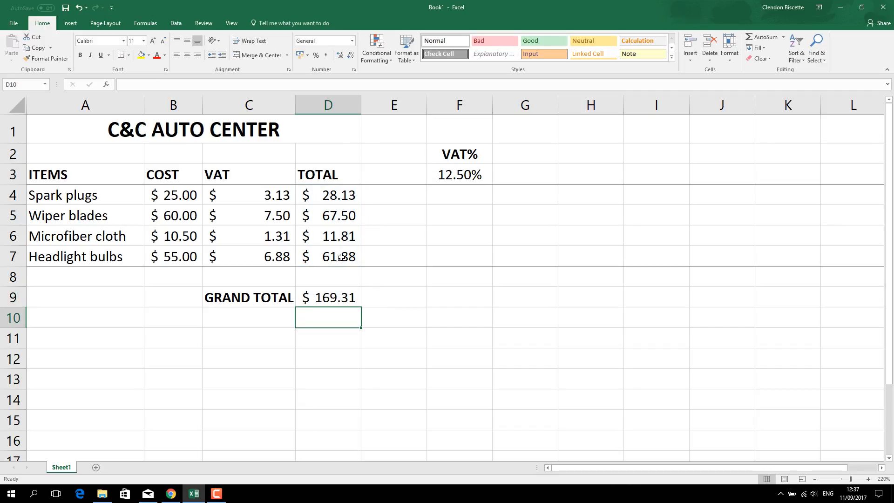
left_click(338, 297)
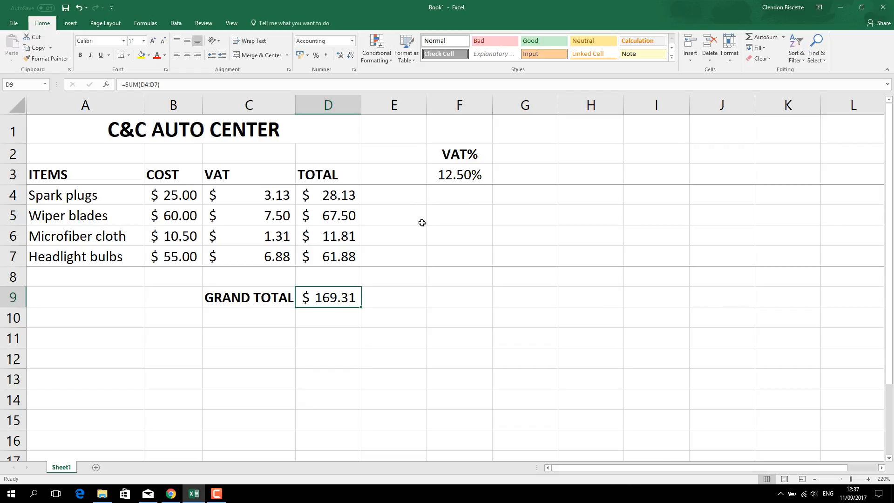